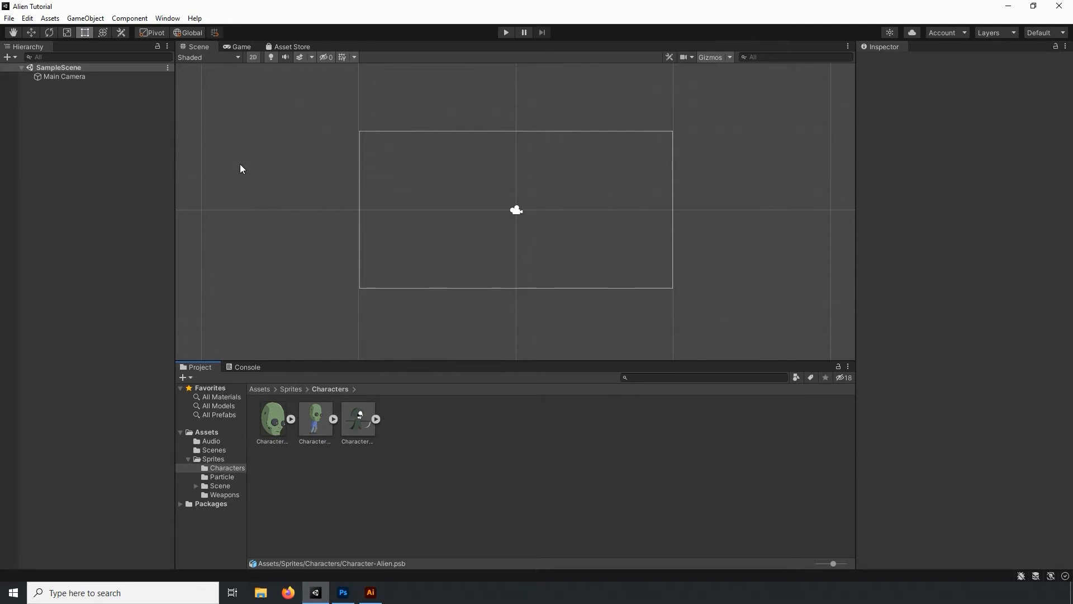
- Open the 2D Sprite Editor and dock it alongside the Scene, Game and Asset Store views
left_click(168, 18)
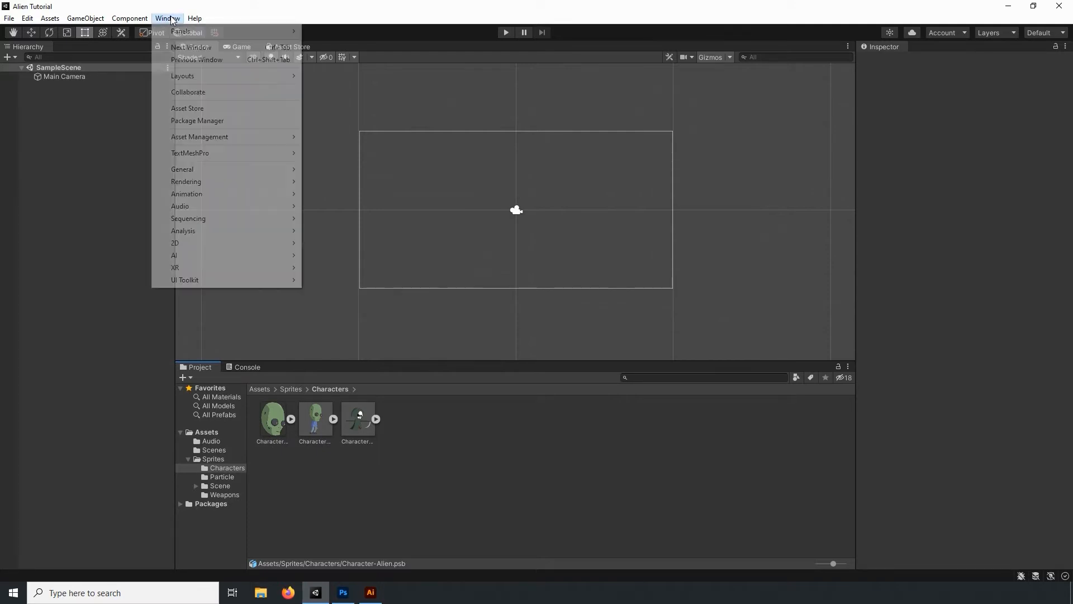
mouse_move(210, 243)
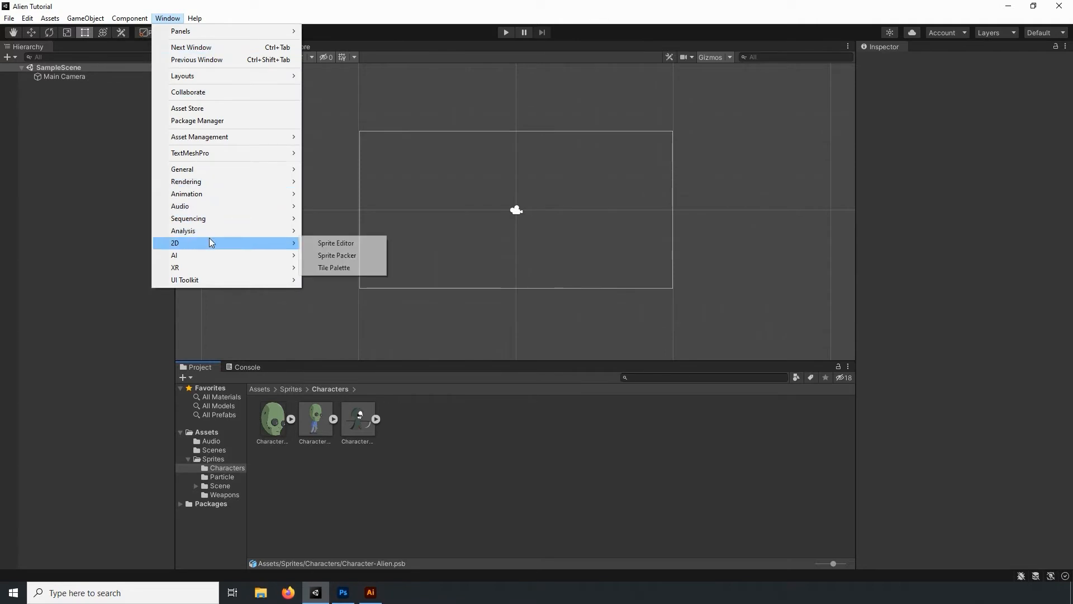
left_click(343, 244)
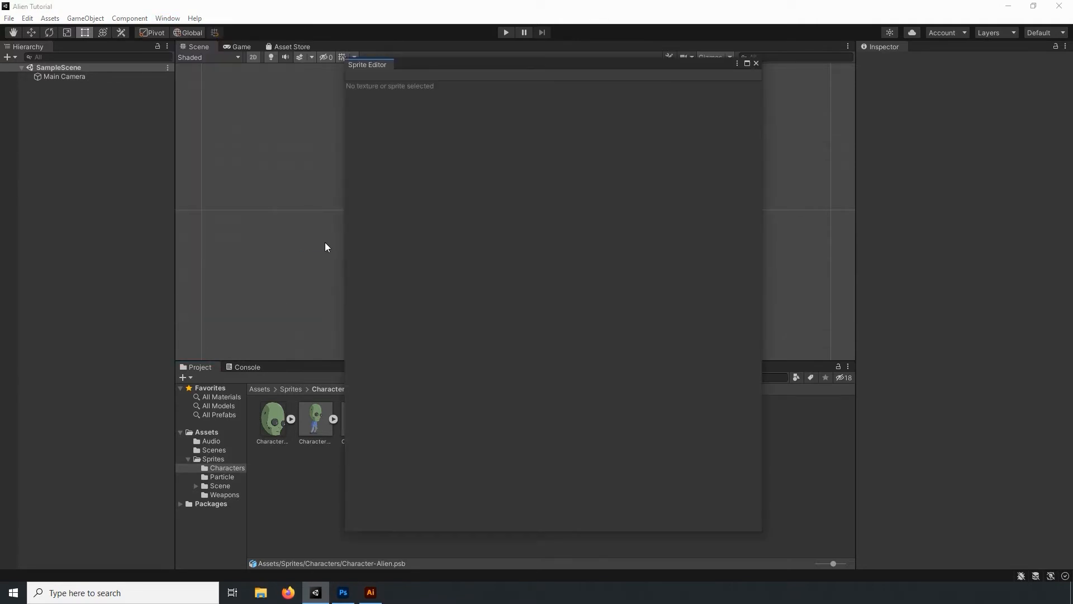
left_click_drag(360, 64, 334, 44)
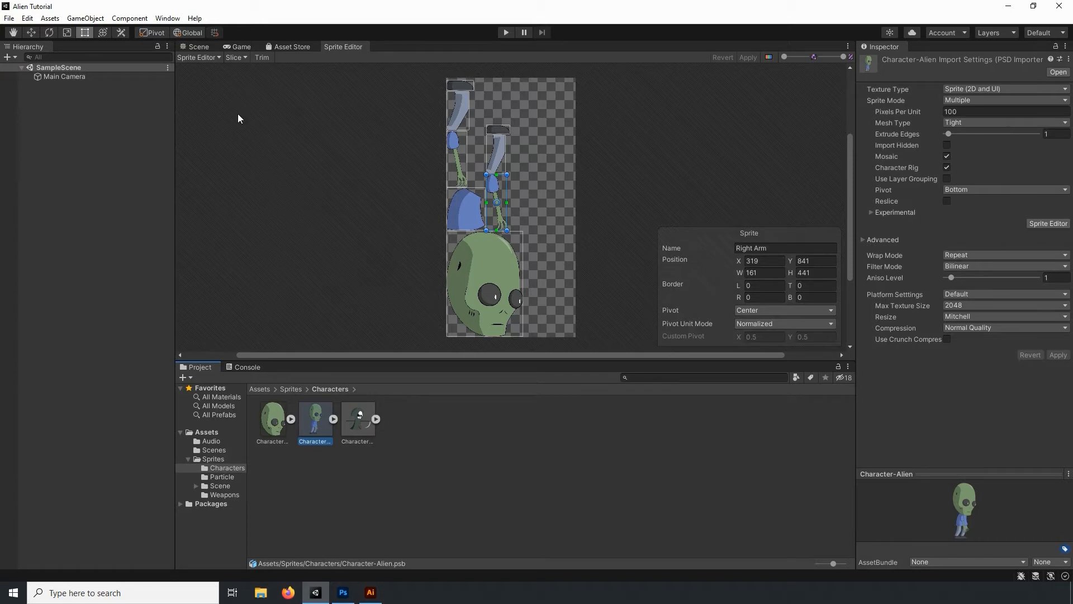
- Switch the Character-Alien sprite to the Skinning Editor and show its visibility list of sprites
left_click(202, 58)
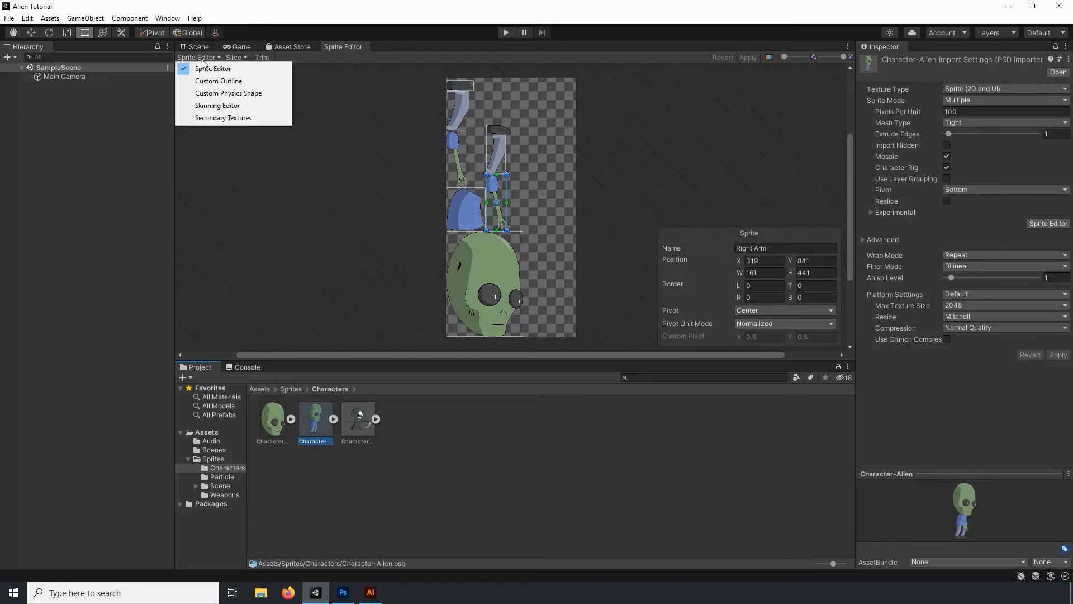
left_click(213, 106)
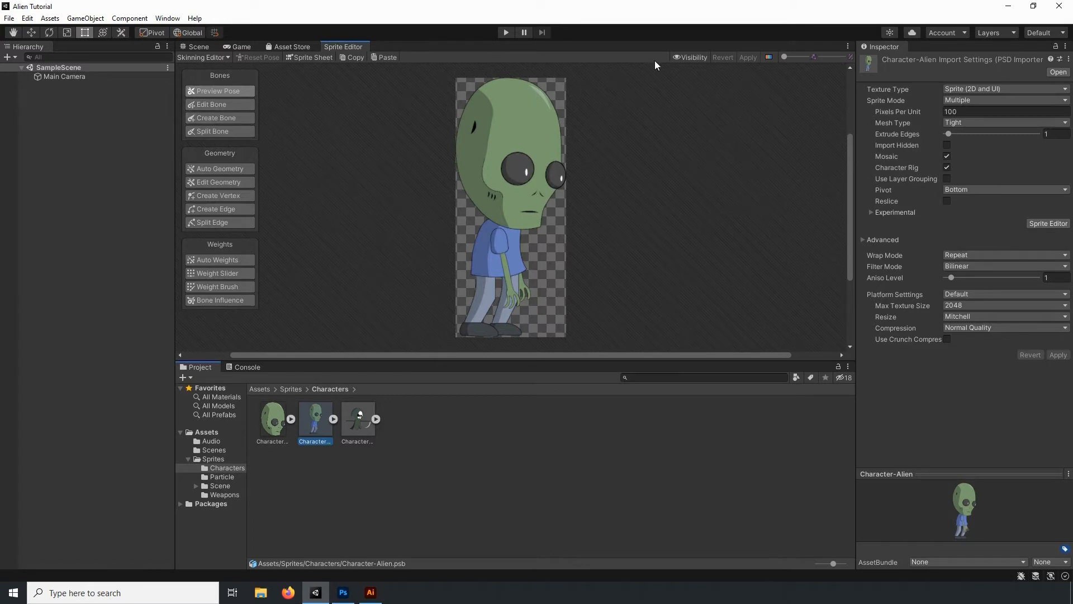
left_click(693, 57)
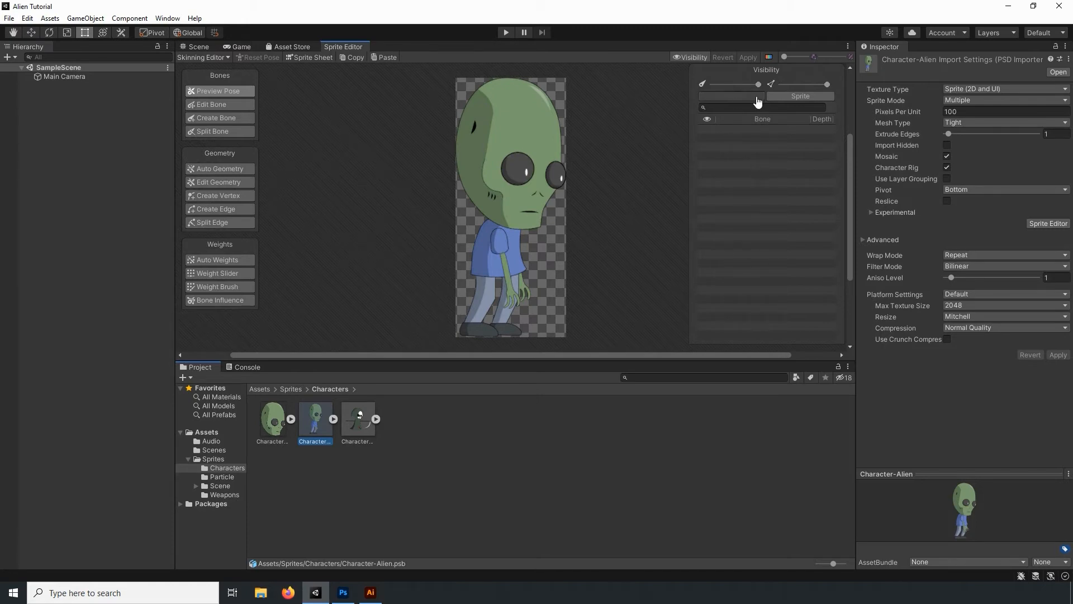
left_click(801, 98)
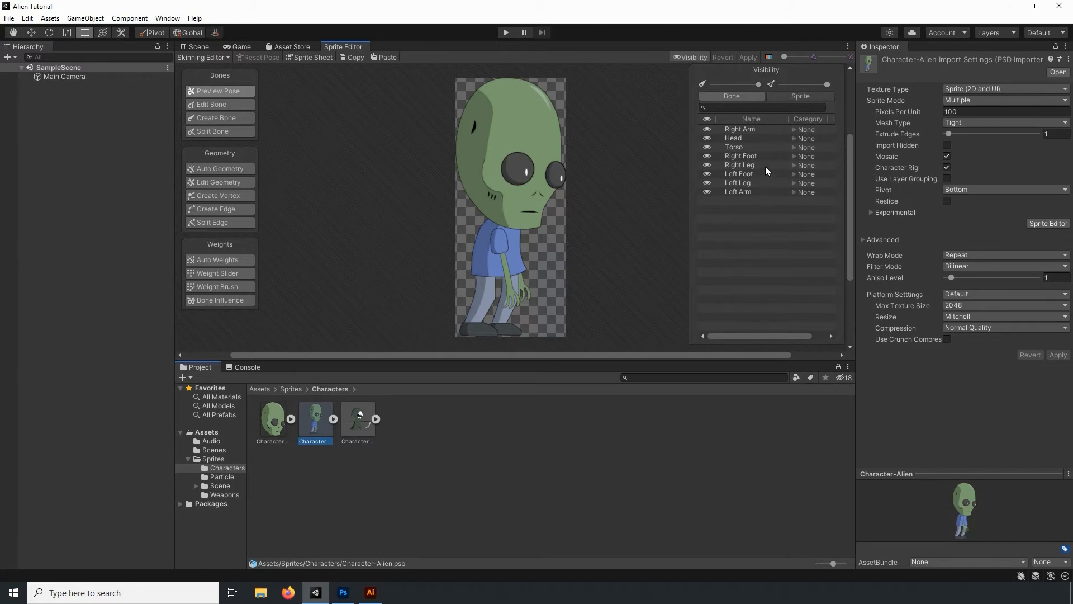
- Toggle the Left Foot and Left Leg sprites off and on to check them, and return to the bone list
left_click(706, 174)
left_click(706, 174)
left_click(706, 184)
left_click(706, 183)
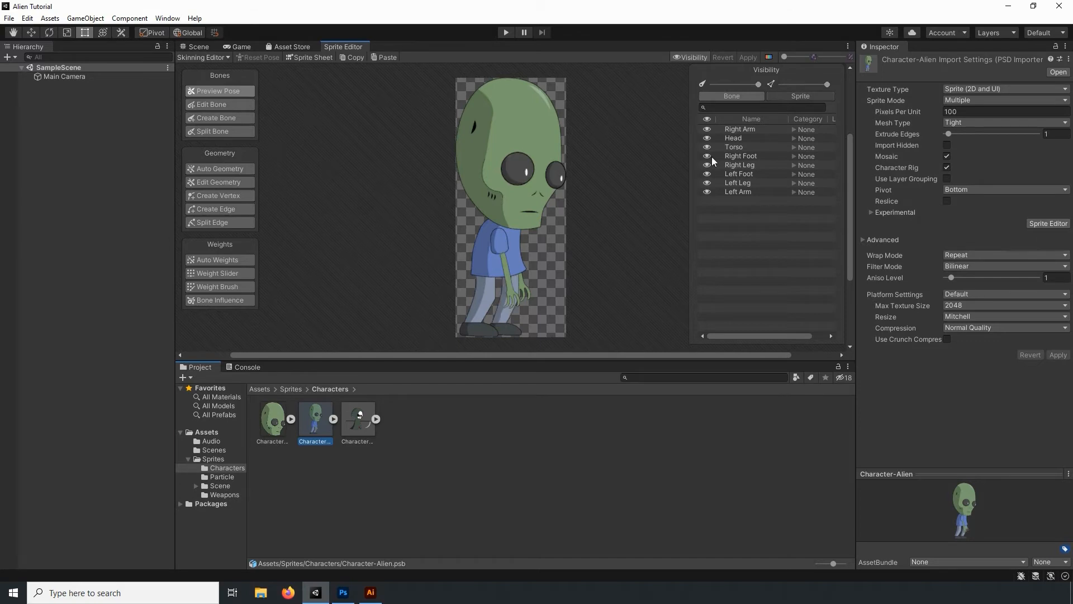
left_click(801, 100)
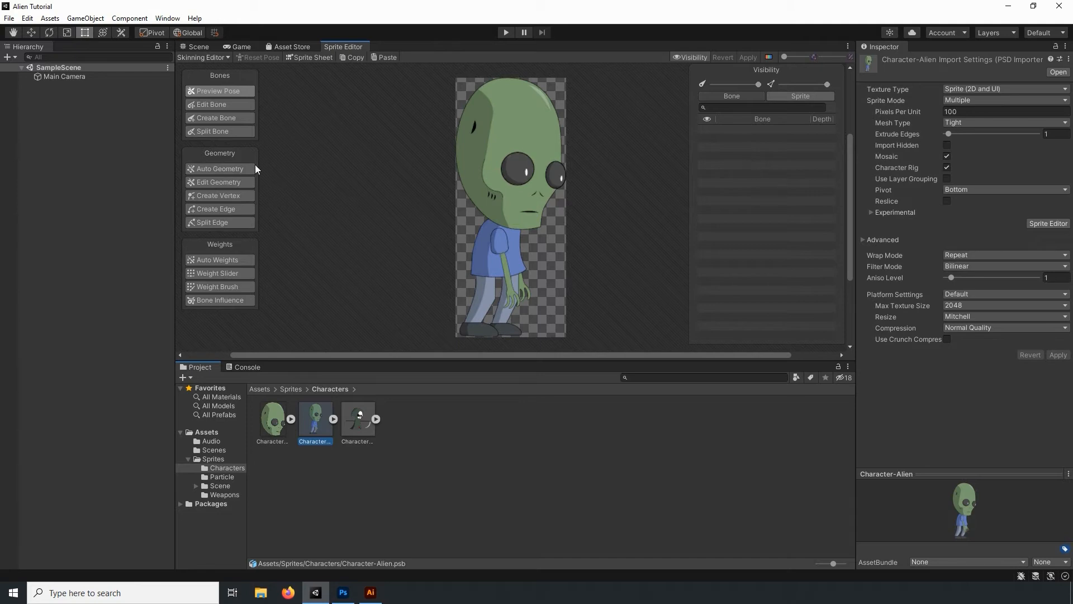
- Create separate bones for the alien's head, from neck to forehead, and for the torso, from shoulder to shirt hem
left_click(236, 118)
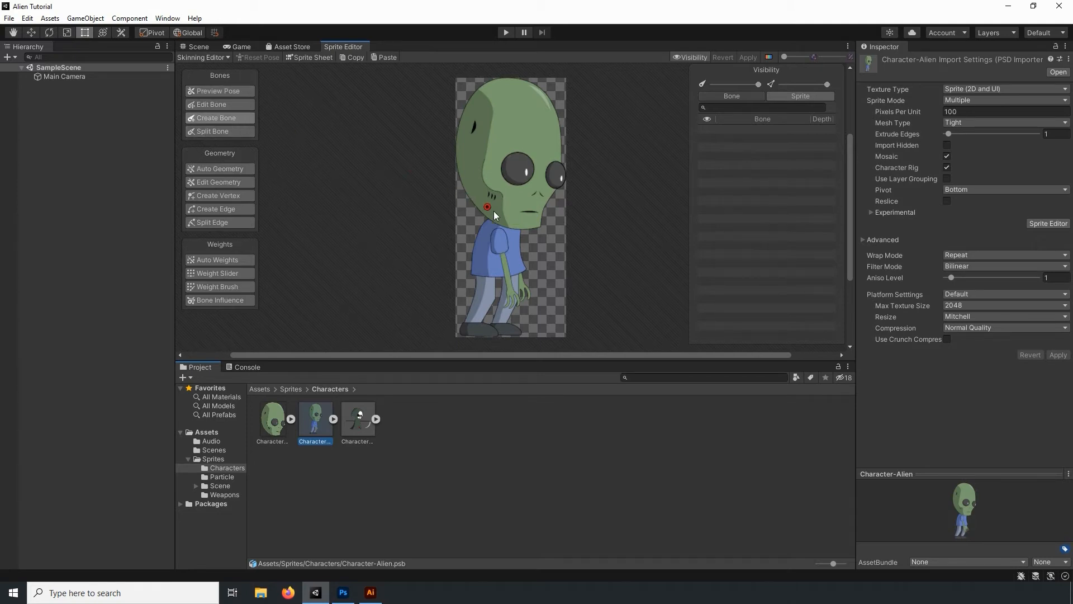
left_click(509, 224)
left_click(515, 126)
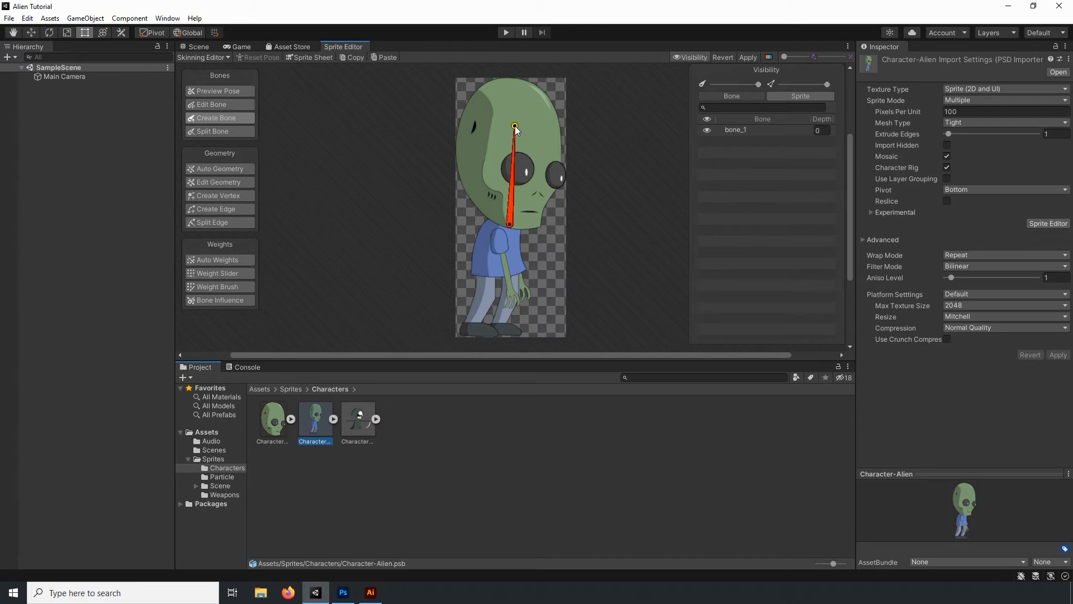
right_click(531, 149)
left_click(496, 273)
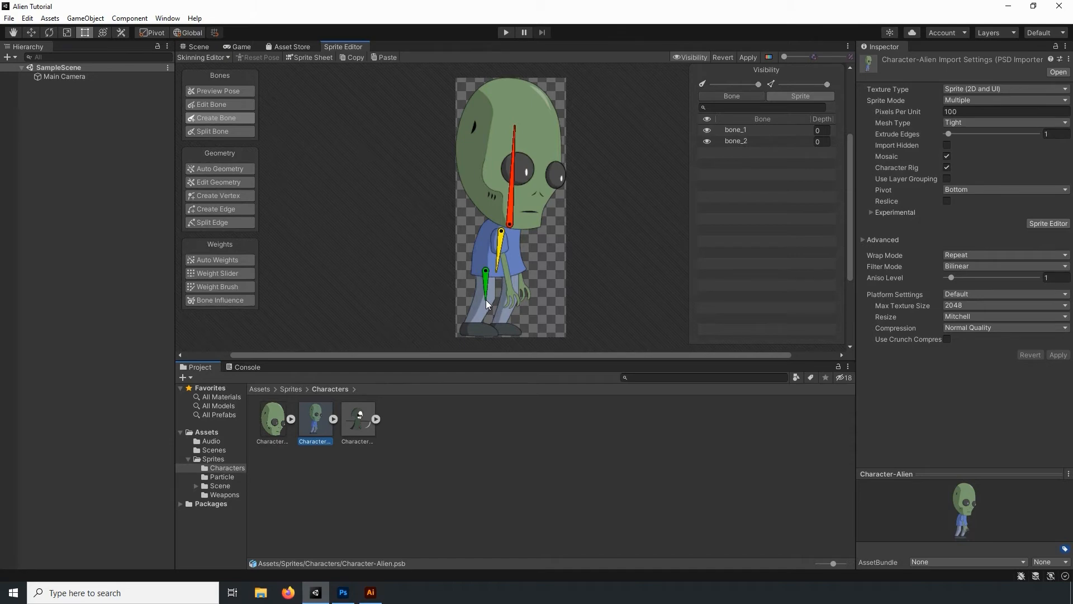
- Create a three-bone chain through the thigh, shin and foot of each leg
left_click(475, 320)
left_click(509, 306)
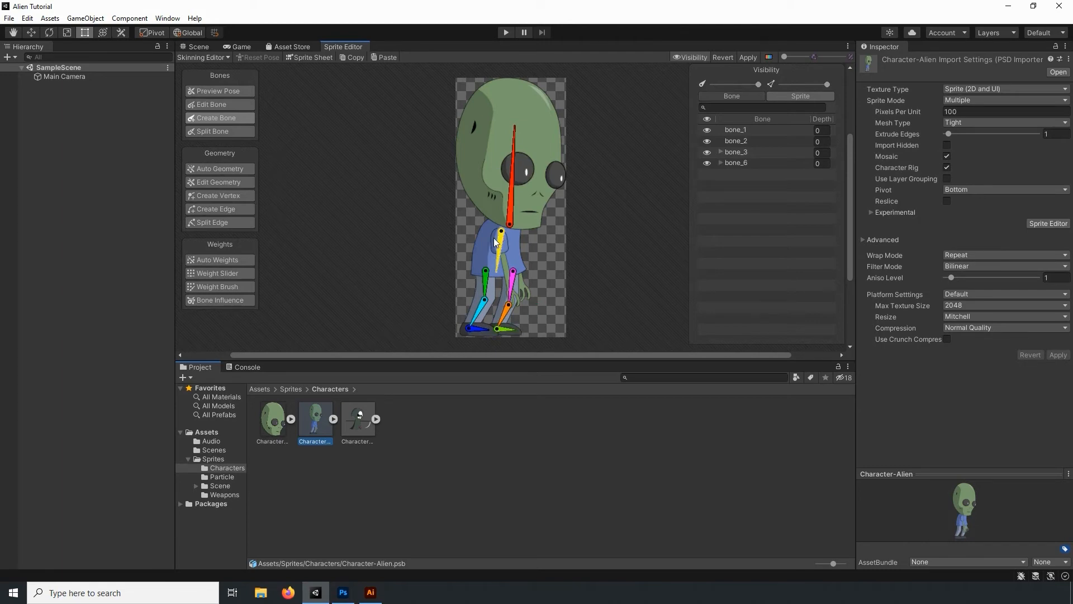
- Create a two-bone chain for the right arm, from the shoulder through the elbow to the hand
scroll(495, 242, "up", 8)
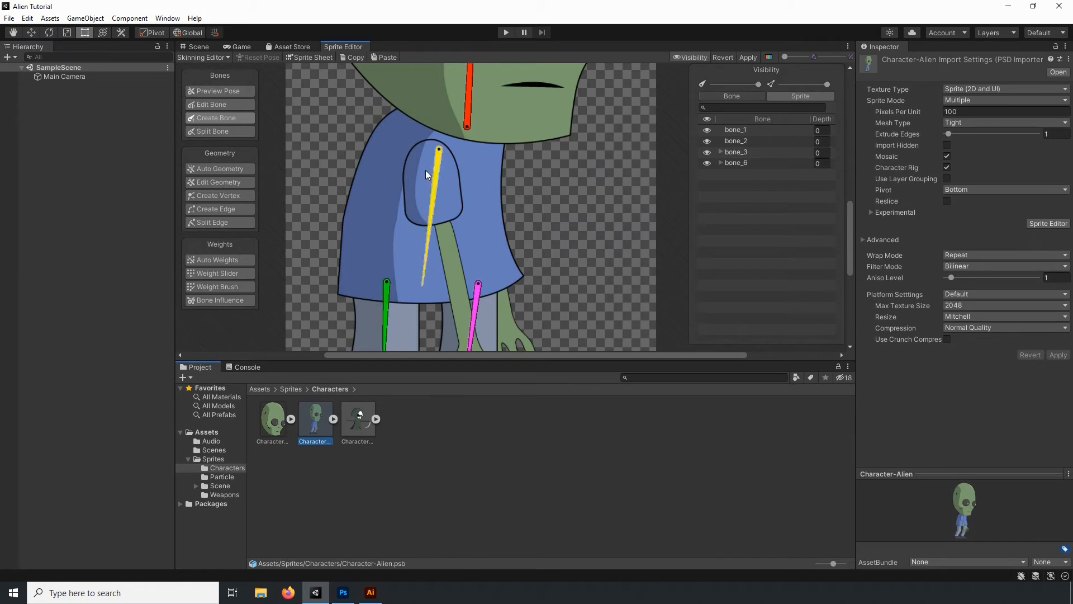
scroll(426, 170, "up", 5)
left_click(449, 174)
scroll(475, 216, "down", 8)
middle_click_drag(484, 283, 438, 180)
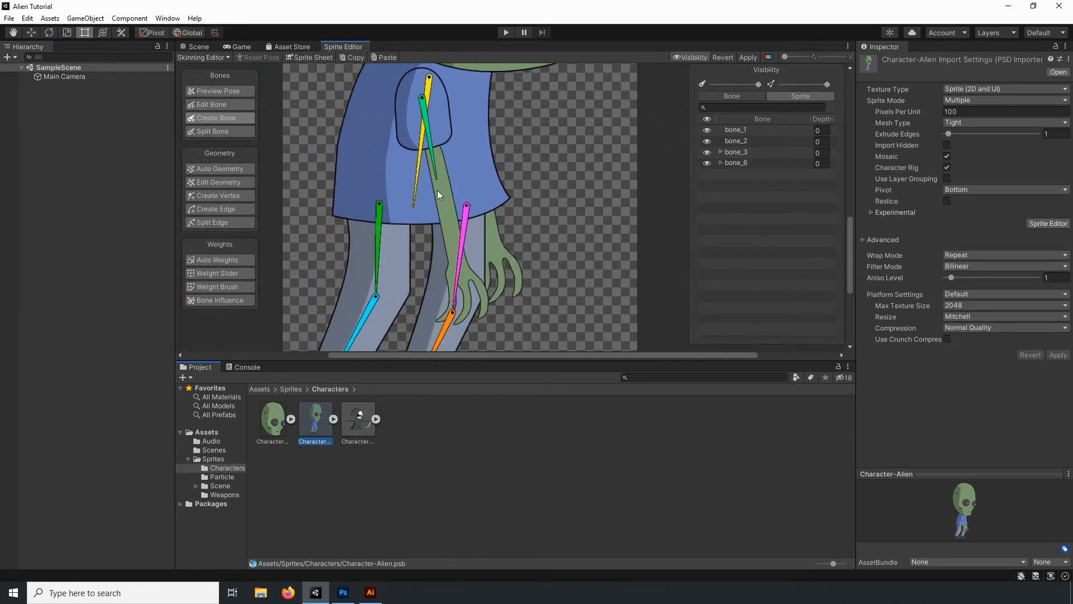
left_click(447, 206)
left_click(462, 276)
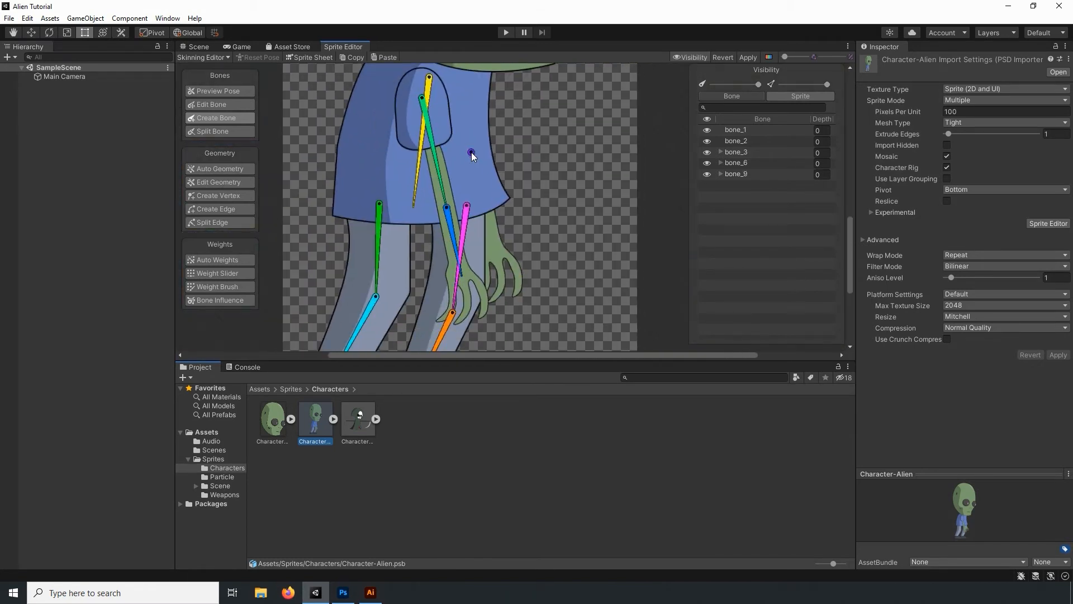
- Hide the Right Arm and Torso sprites and create a two-bone chain along the left arm
left_click(801, 96)
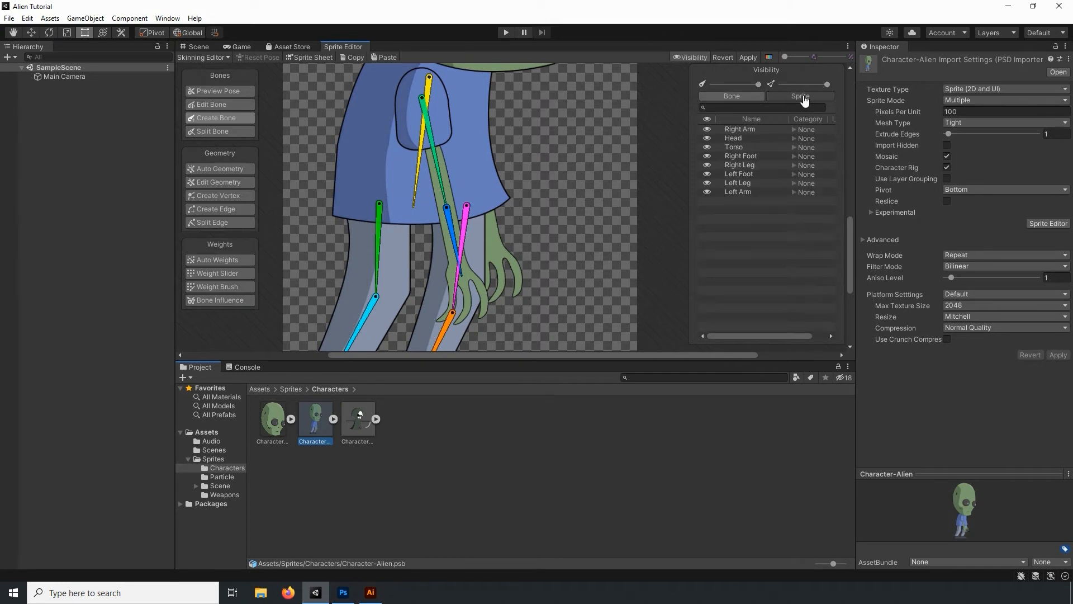
left_click(707, 165)
left_click(707, 165)
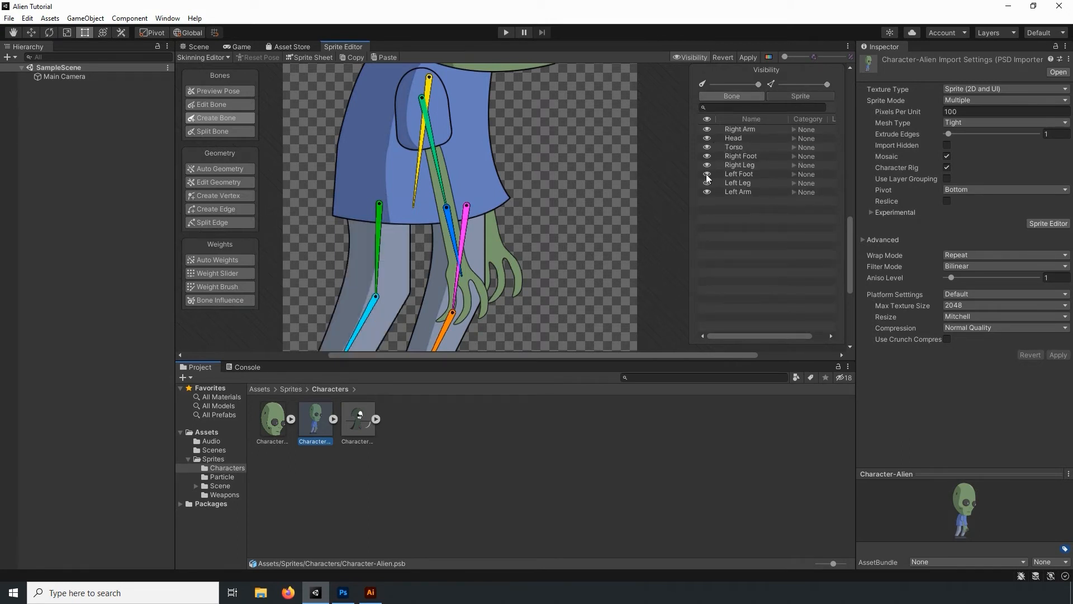
left_click(707, 129)
left_click(707, 145)
middle_click_drag(461, 96, 447, 139)
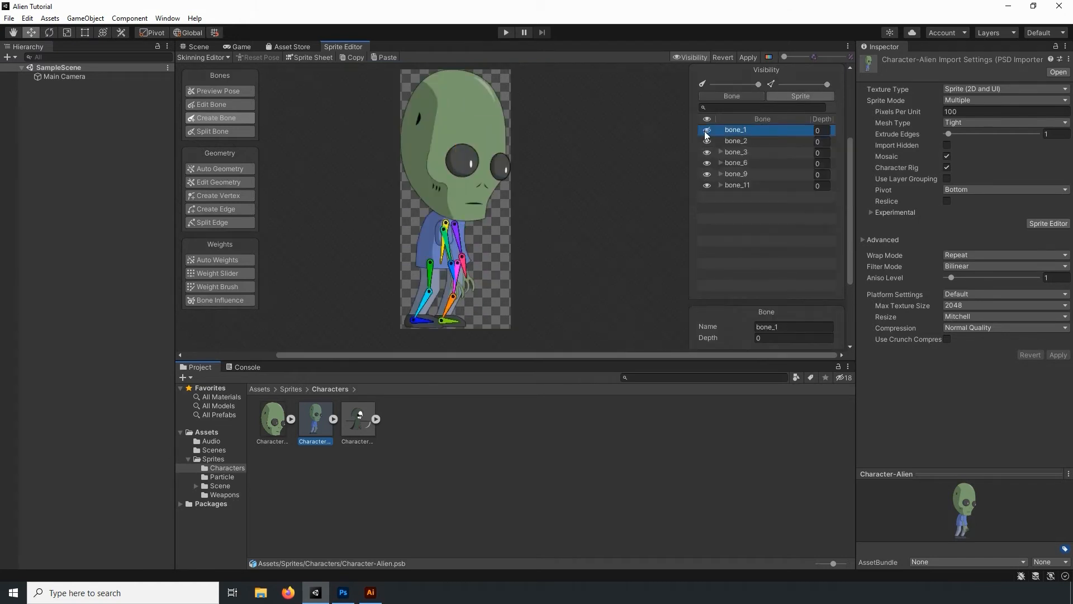
- Rename the head's bone Head Bone and the torso's bone Torso Bone
left_click(742, 130)
left_click(794, 326)
type("Head Bone")
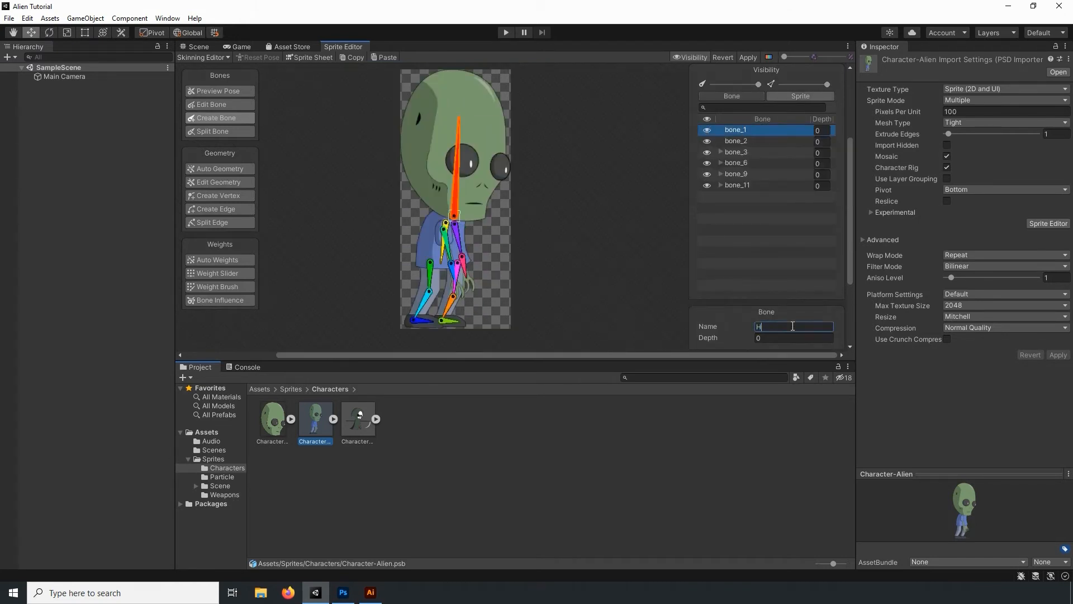
key("Return")
left_click(743, 142)
left_click(794, 327)
type("Torso Bone")
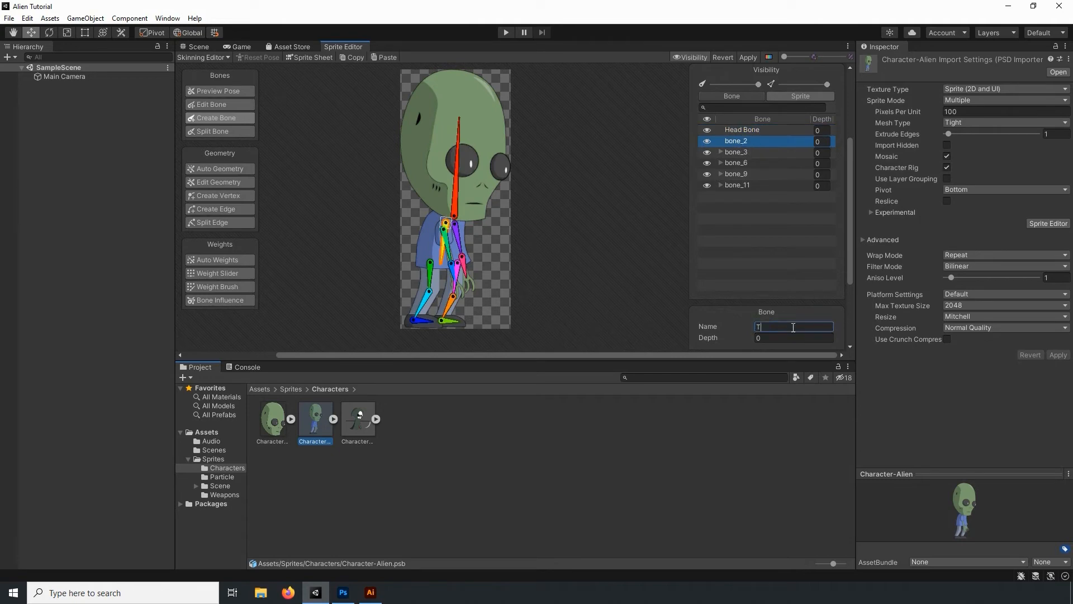
key("Return")
- Rename the right leg's upper bone Right Thigh Bone and expand its child bones
left_click(732, 152)
left_click(794, 326)
type("Right Thigh Bone")
key("Return")
left_click(722, 153)
- Rename the right leg's lower bone Right Forearm Bone
left_click(743, 163)
left_click(794, 326)
type("Right Forearm Bone")
key("Return")
- Expand the right leg's lower bone and rename its child Right Foot Bone
left_click(729, 163)
left_click(760, 174)
left_click(794, 327)
type("Right Foot Bone")
key("Return")
- Rename the left leg's upper bone Left Thigh Bone
left_click(718, 186)
left_click(718, 186)
left_click(794, 327)
type("Left Thigh Bone")
key("Return")
left_click(744, 197)
left_click(794, 327)
type("Left")
- Correct the name of the right leg's lower bone to Right Shin Bone
left_click(783, 163)
left_click(794, 327)
type("Right Shin Bone")
key("Return")
- Rename the left leg's lower bone Left Shin Bone and its child Left Foot Bone
left_click(751, 197)
left_click(789, 327)
type("Left Shin Bone")
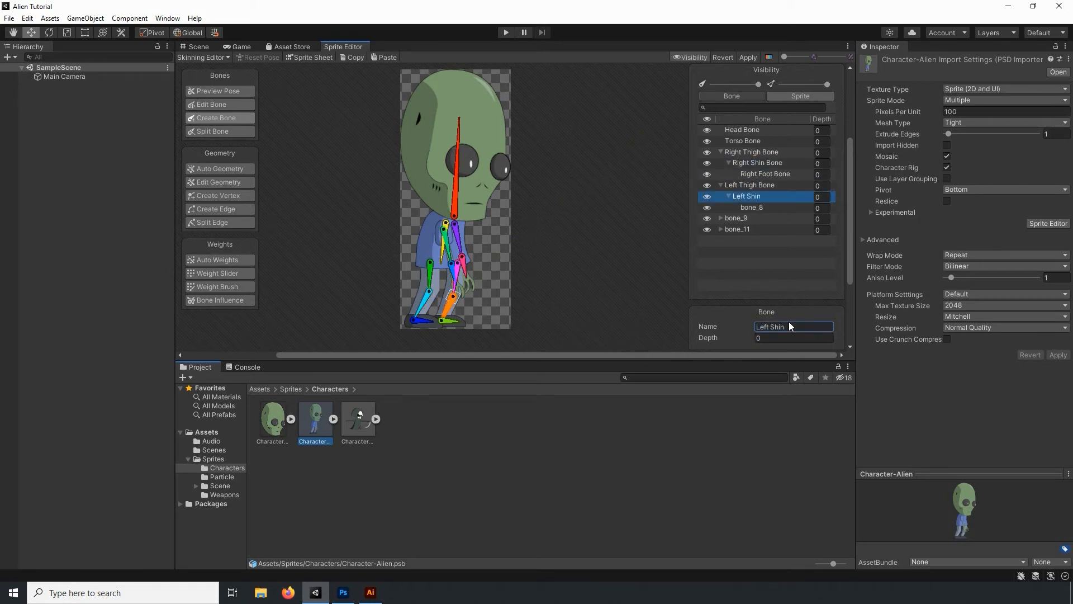
key("Return")
left_click(751, 207)
left_click(792, 327)
type("Left Foot Bone")
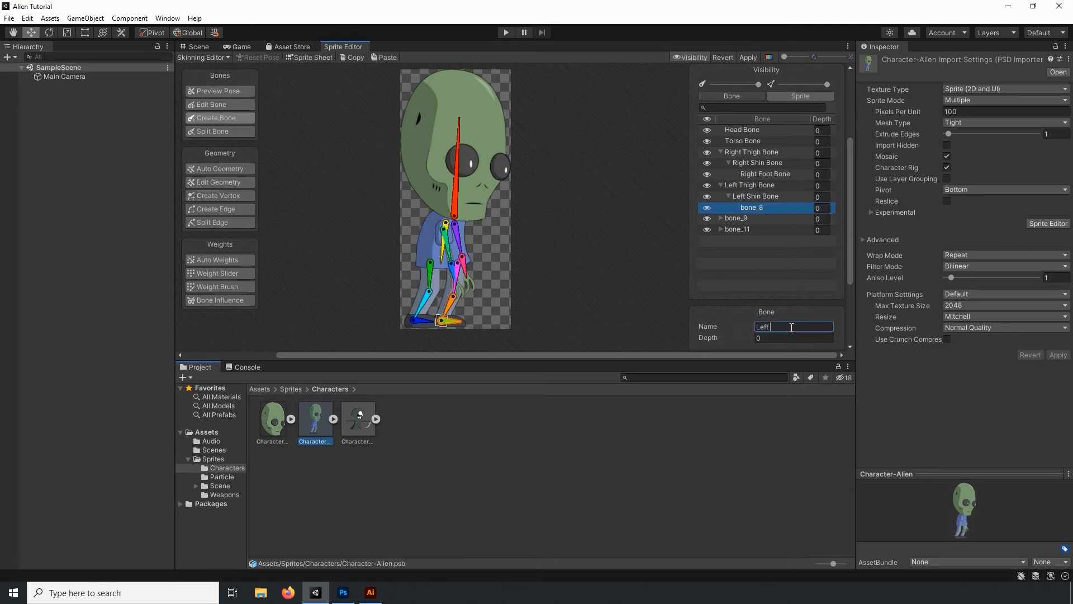
key("Return")
- Rename the right arm's upper bone Right Bicep Bone and its child Right Forearm Bone
left_click(738, 218)
left_click(791, 326)
type("Right Bicep Bone")
key("Return")
left_click(721, 218)
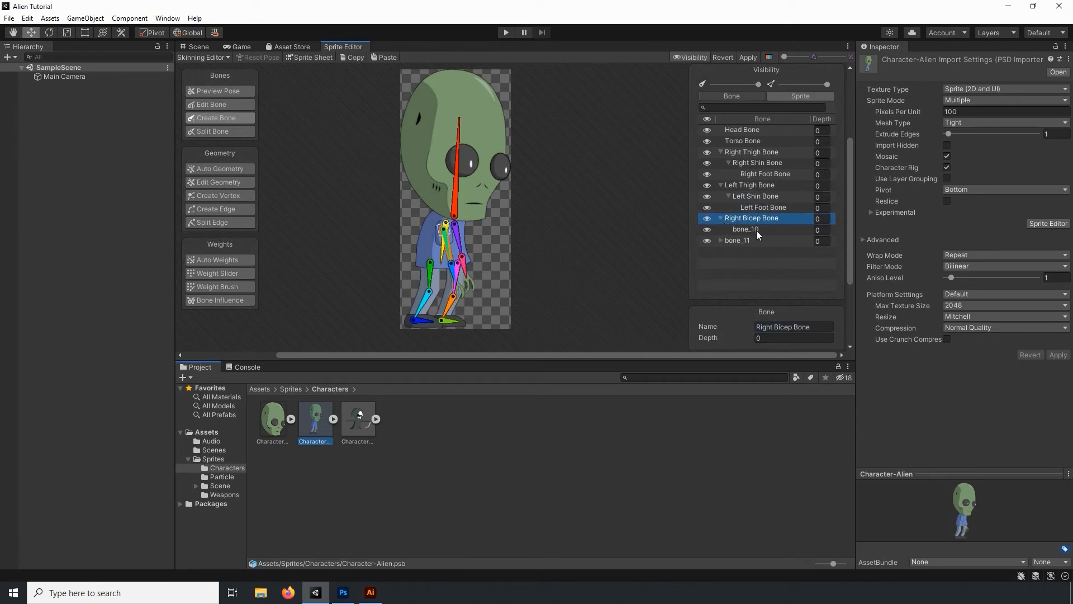
left_click(761, 229)
left_click(792, 327)
type("Right Forearm Bone")
key("Return")
- Rename the left arm's upper bone Left Bicep Bone and its child Left Forearm Bone
left_click(741, 240)
left_click(721, 240)
left_click(792, 326)
type("Left Bicep Bone")
key("Return")
left_click(761, 252)
left_click(792, 326)
type("Left Forearm Bone")
key("Return")
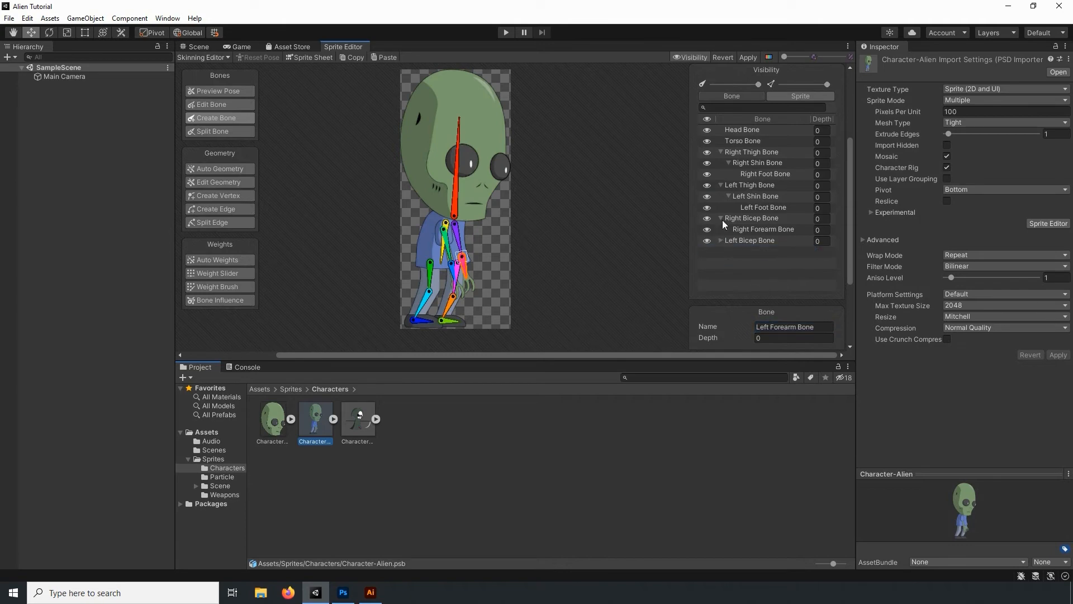
- Hide all of the alien's sprites except Head
left_click(782, 99)
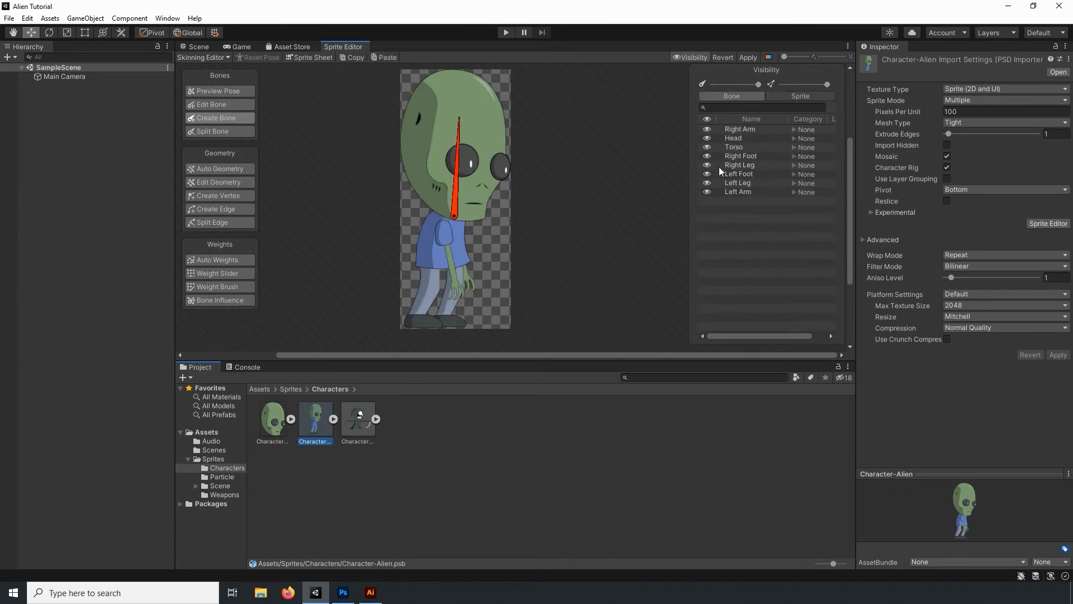
left_click(708, 134)
left_click(708, 147)
left_click(707, 156)
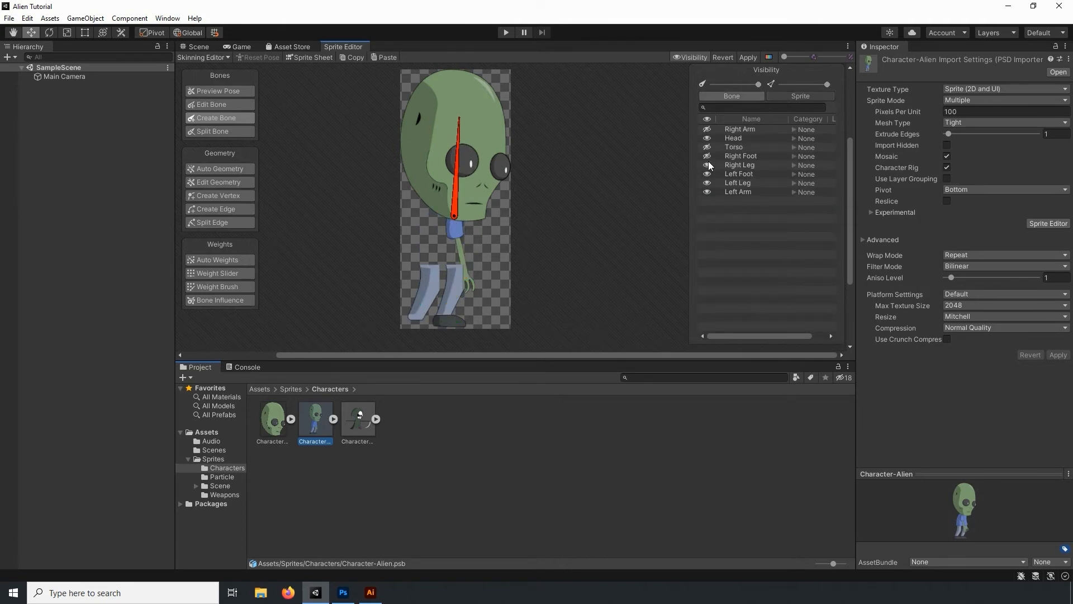
left_click(707, 165)
left_click(707, 174)
left_click(708, 182)
left_click(708, 191)
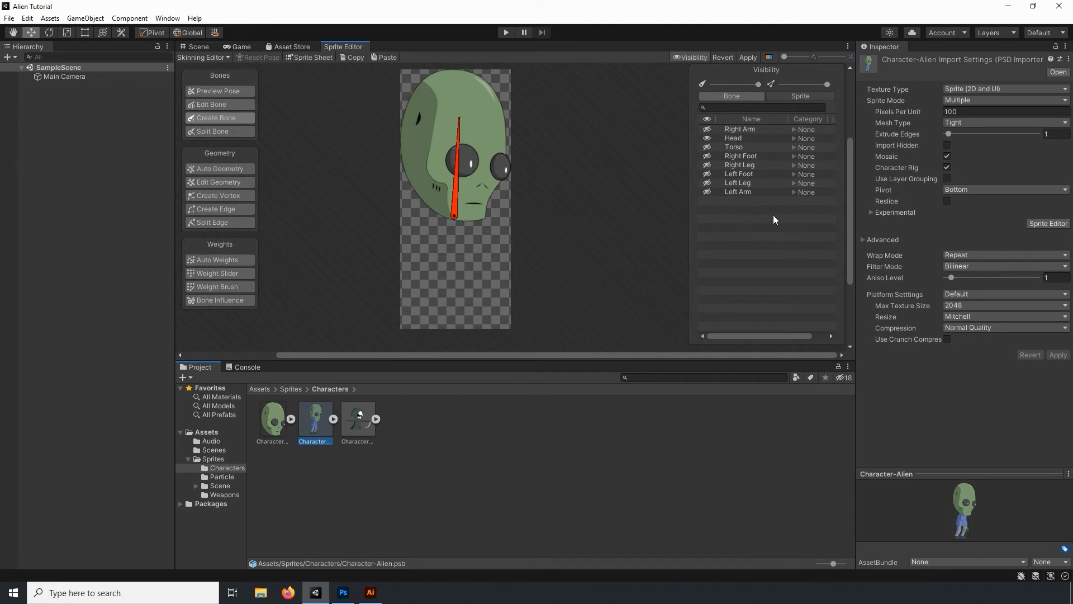
- Auto-generate geometry with weights for the Head sprite, using Outline Detail 100, Alpha Tolerance 10 and Subdivide 75
left_click(752, 137)
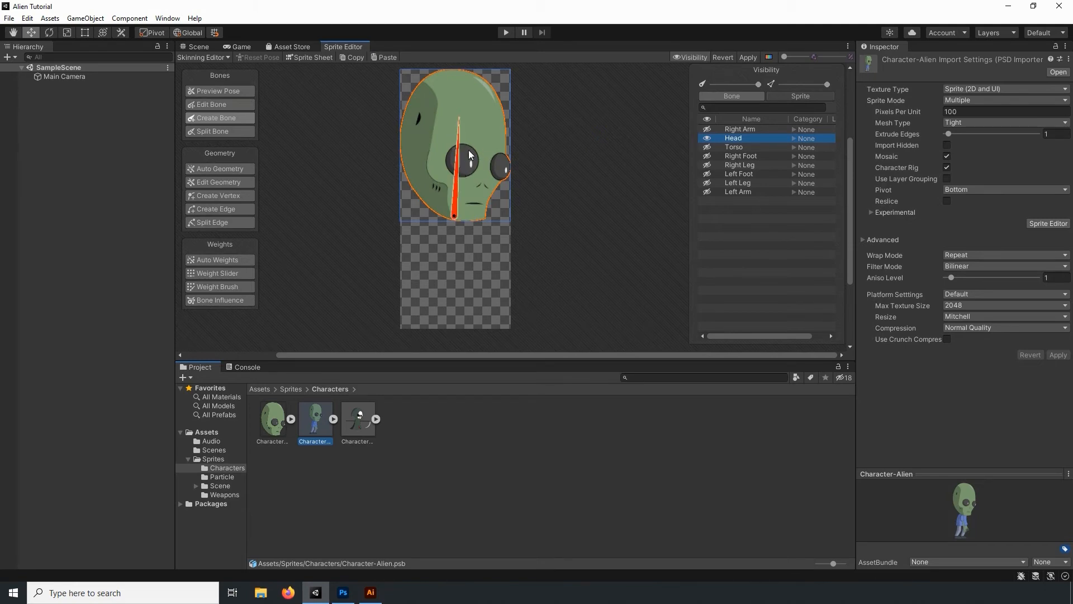
left_click(230, 169)
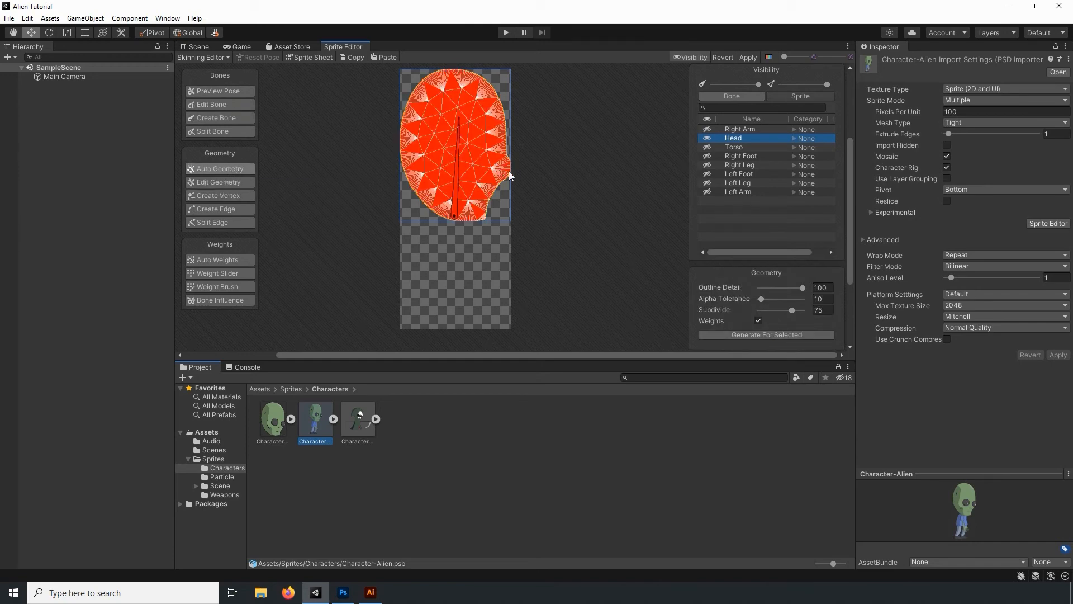
- Hide the Head sprite and Head Bone, and show Torso Bone and the Torso sprite
left_click(706, 142)
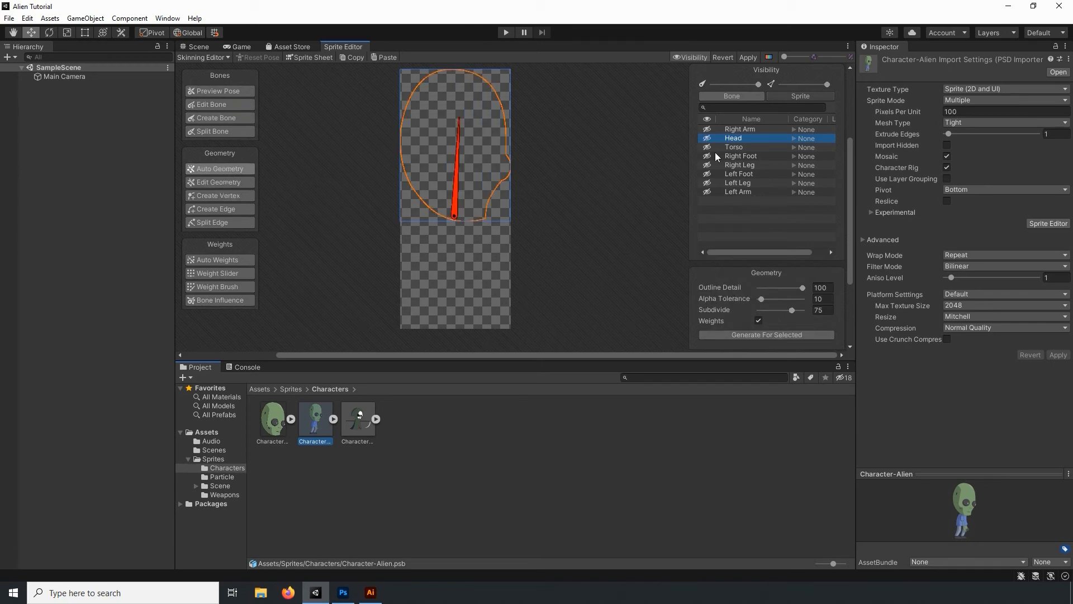
left_click(732, 96)
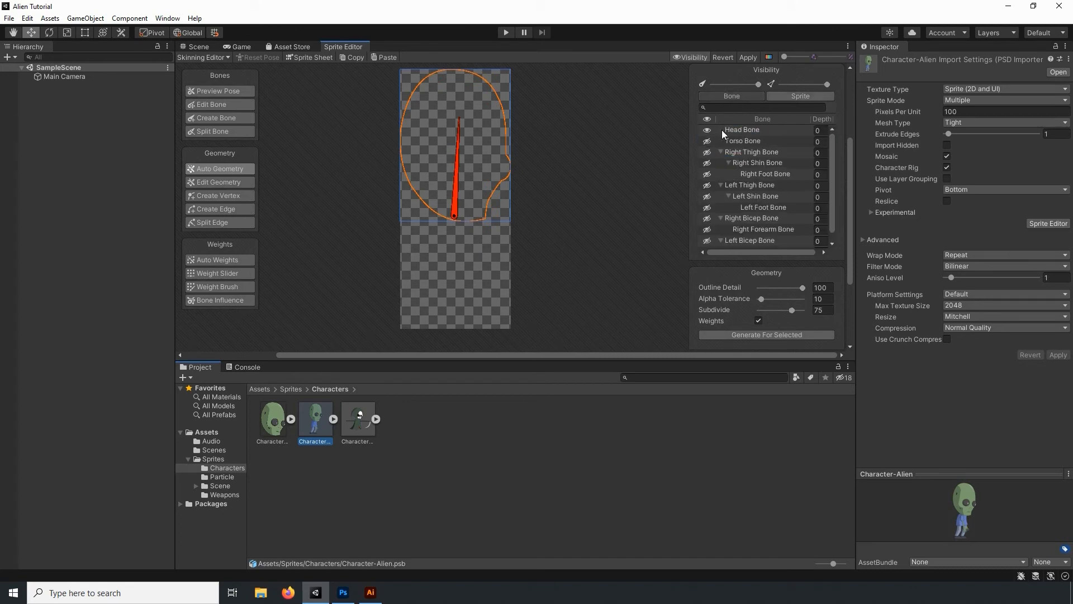
left_click(705, 130)
left_click(707, 142)
left_click(757, 97)
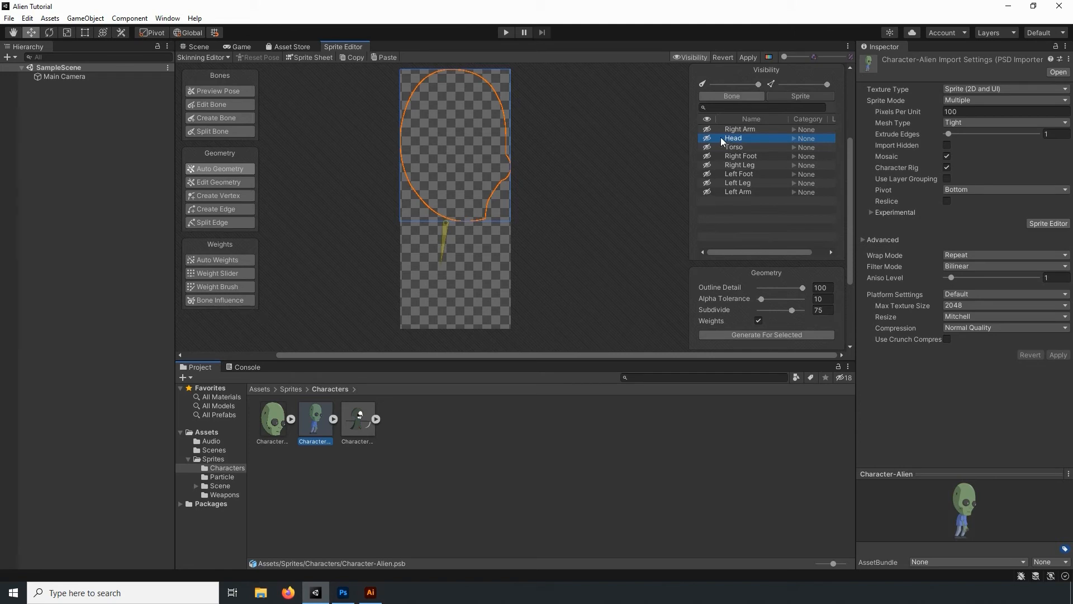
left_click(707, 147)
- Generate geometry with weights for the Torso sprite, using Outline Detail 100, Alpha Tolerance 10 and Subdivide 75
middle_click_drag(580, 264, 600, 204)
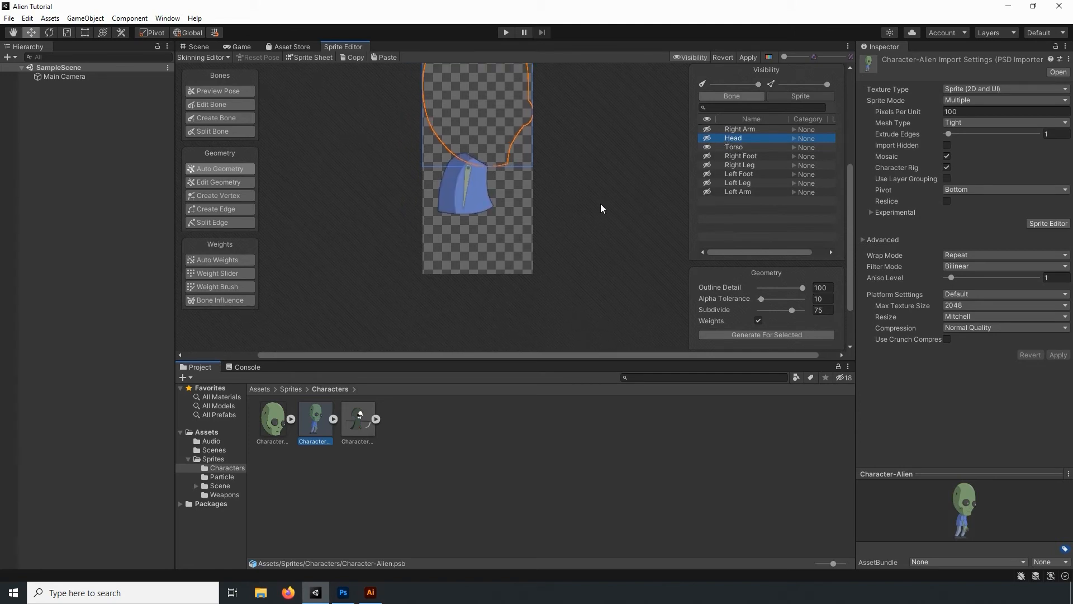
left_click(734, 147)
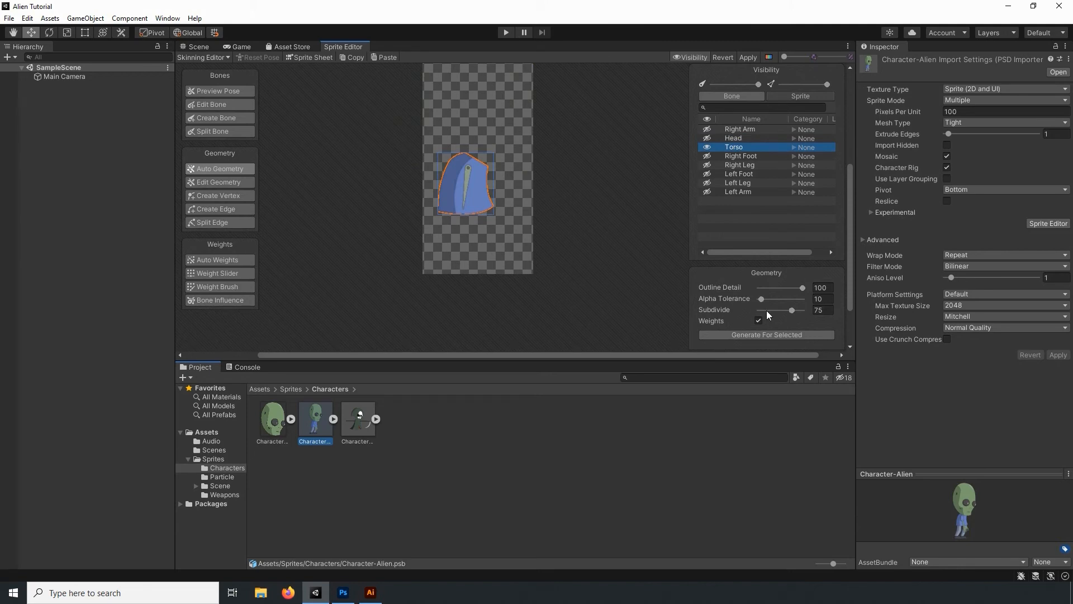
left_click(767, 335)
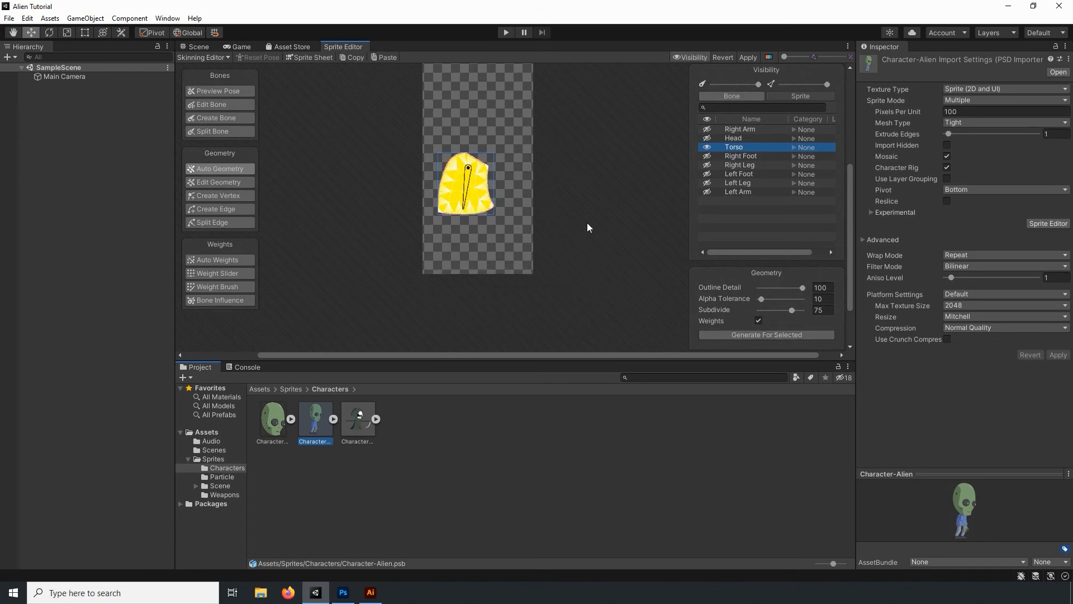
- Hide the Torso sprite and Torso Bone, and show the Right Arm sprite with Right Bicep Bone and Right Forearm Bone
left_click(706, 148)
left_click(705, 130)
left_click(752, 98)
left_click(706, 142)
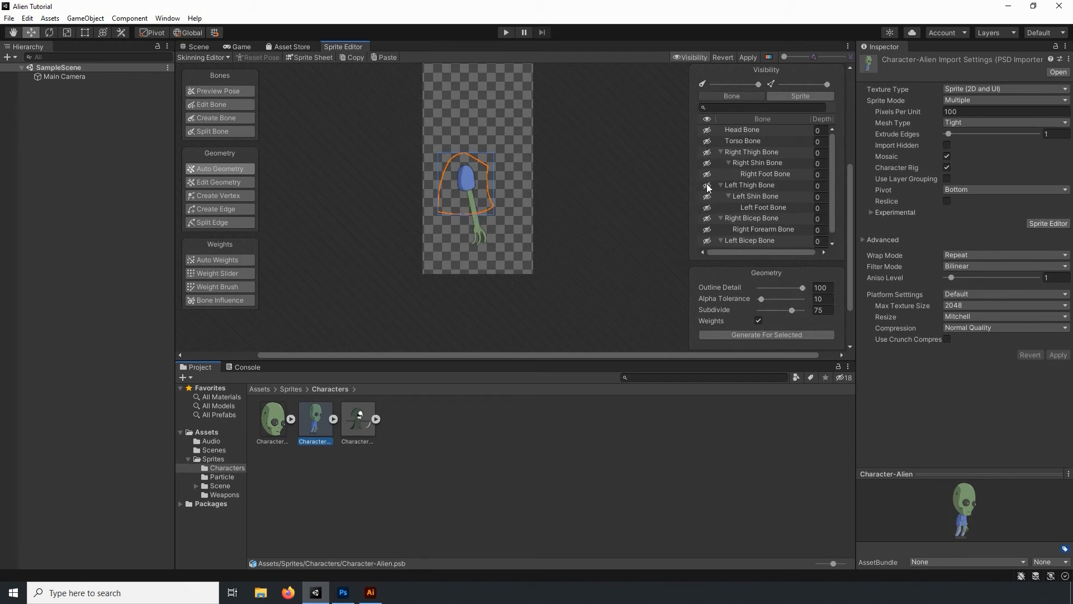
scroll(707, 186, "down", 1)
left_click(705, 230)
left_click(706, 242)
left_click(706, 241)
left_click(706, 231)
- Generate geometry with weights for the Right Arm sprite
scroll(739, 200, "up", 1)
left_click(732, 95)
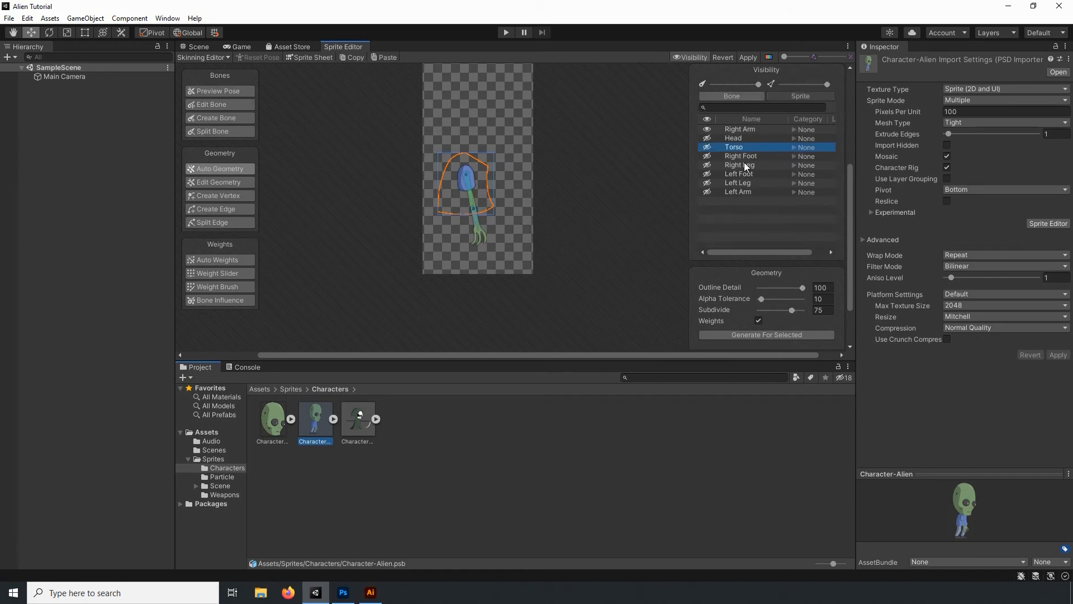
left_click(741, 129)
left_click(793, 335)
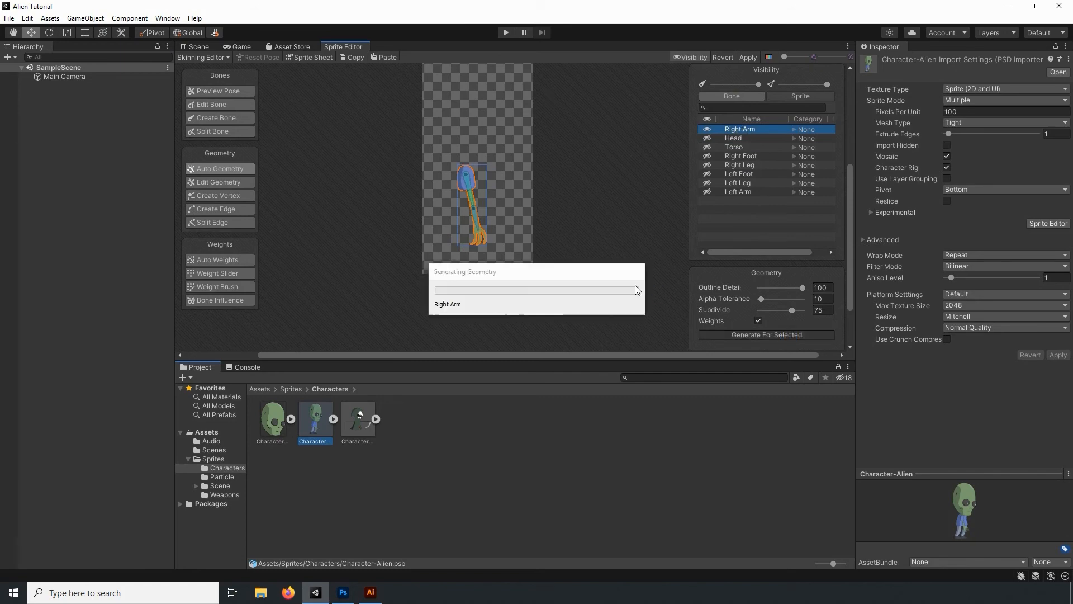
scroll(493, 233, "up", 5)
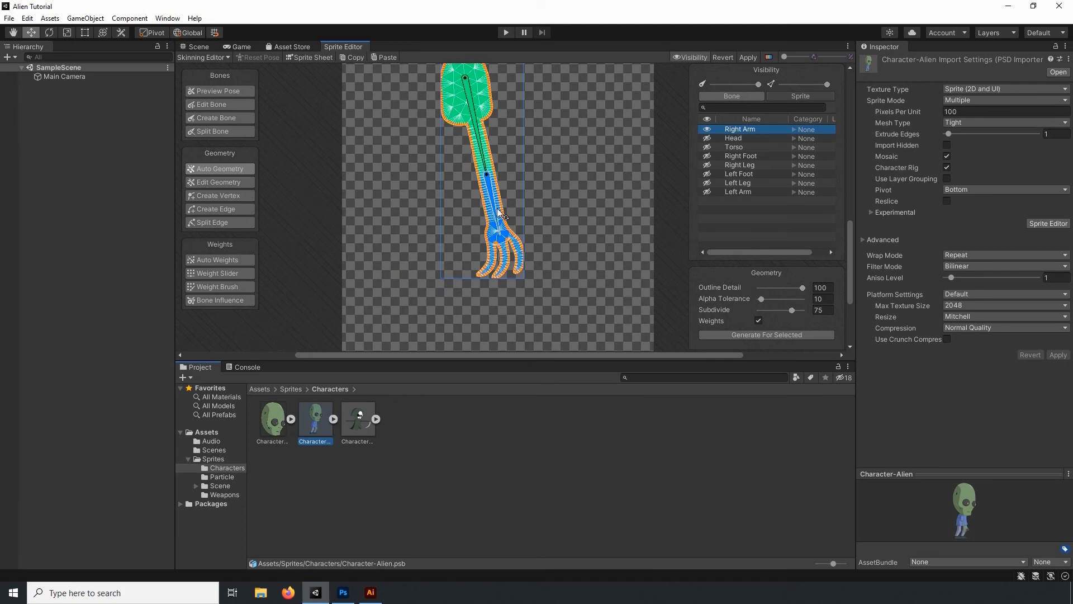
- Test how the right arm deforms by rotating its forearm and bicep bones, and undo both rotations
mouse_move(500, 211)
left_mouse_down()
mouse_move(526, 177)
mouse_move(496, 221)
mouse_move(533, 200)
mouse_move(520, 213)
left_mouse_up()
left_click_drag(478, 142, 497, 138)
key("ctrl+z")
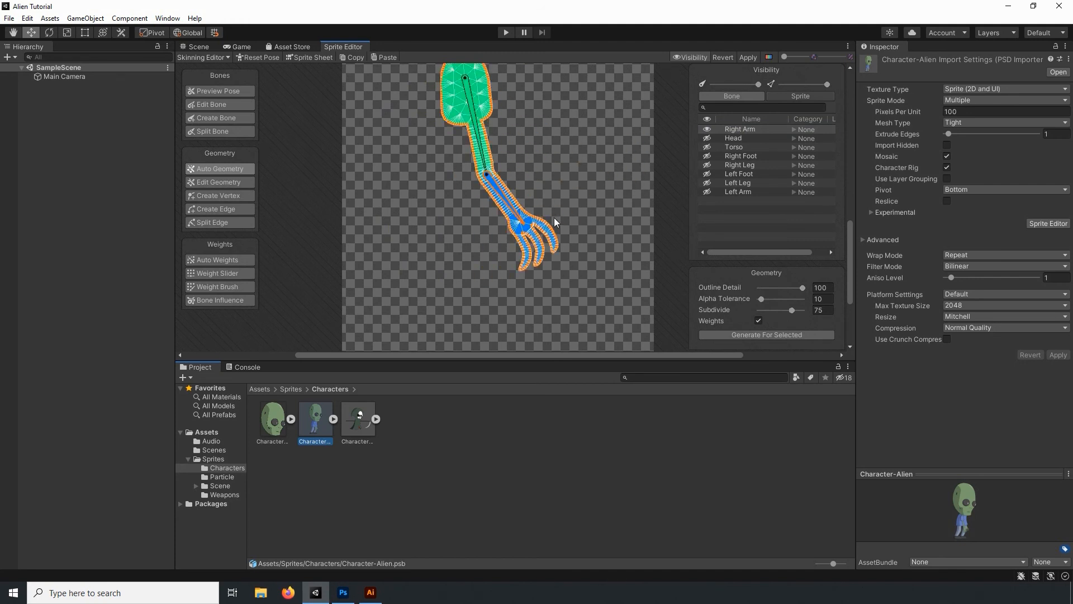
key("ctrl+z")
scroll(560, 204, "down", 8)
middle_click_drag(586, 182, 563, 202)
- Hide the Right Arm sprite and the right bicep and forearm bones, and collapse Right Bicep Bone
left_click(707, 130)
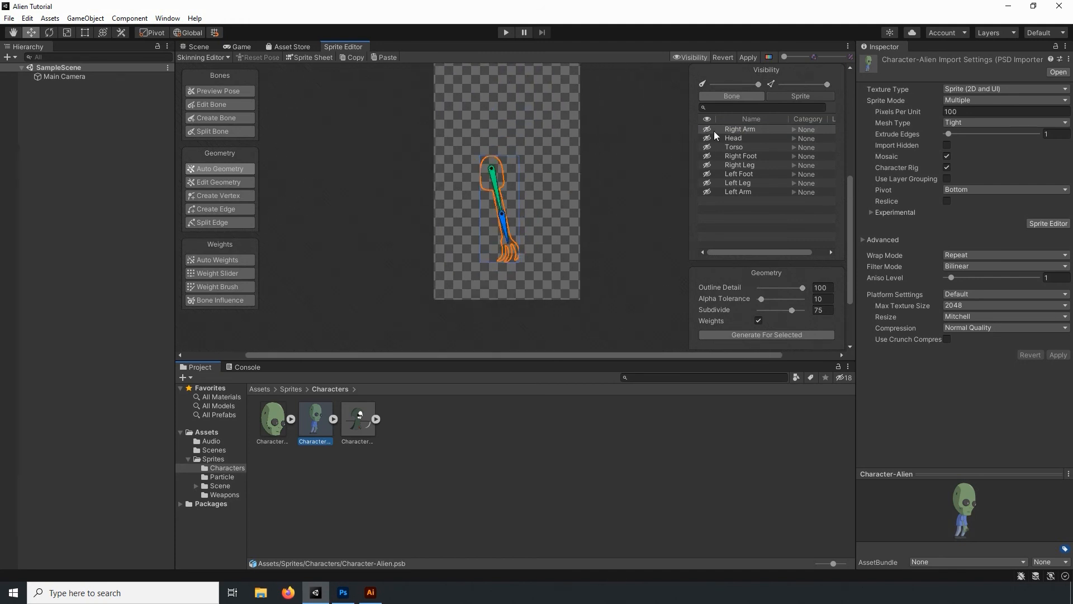
left_click(798, 96)
left_click(707, 218)
left_click(721, 218)
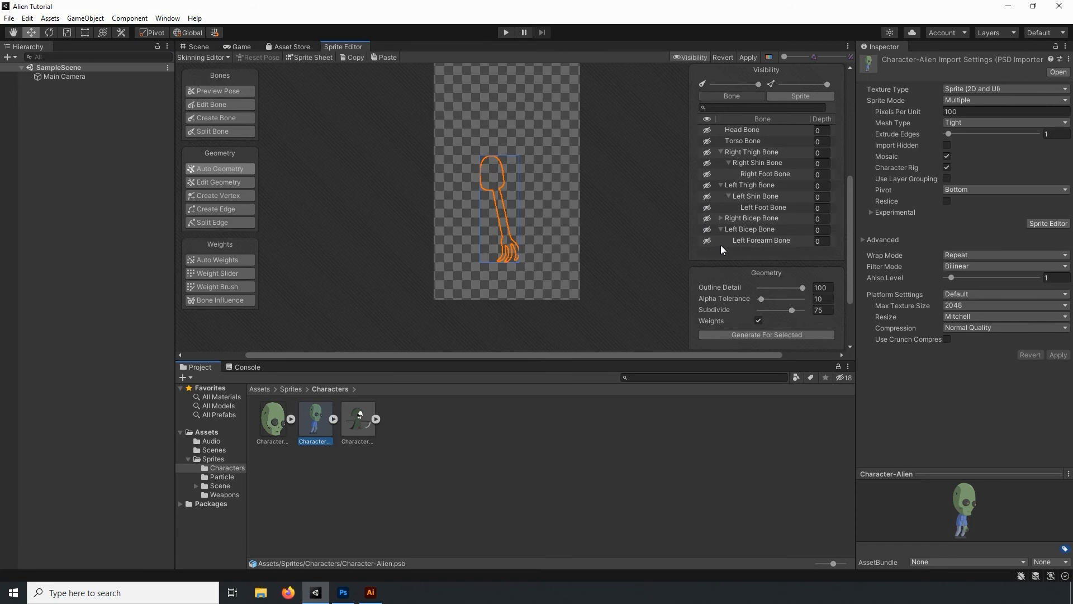
- Show the Left Arm sprite with its bicep and forearm bones, and generate its geometry with weights
left_click(789, 97)
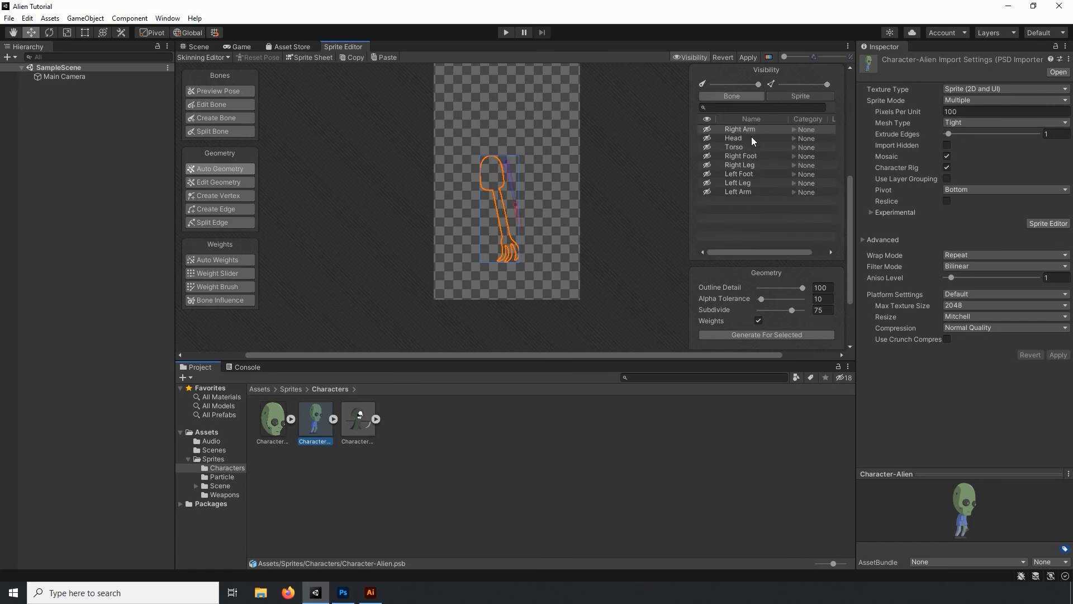
left_click(731, 193)
left_click(767, 334)
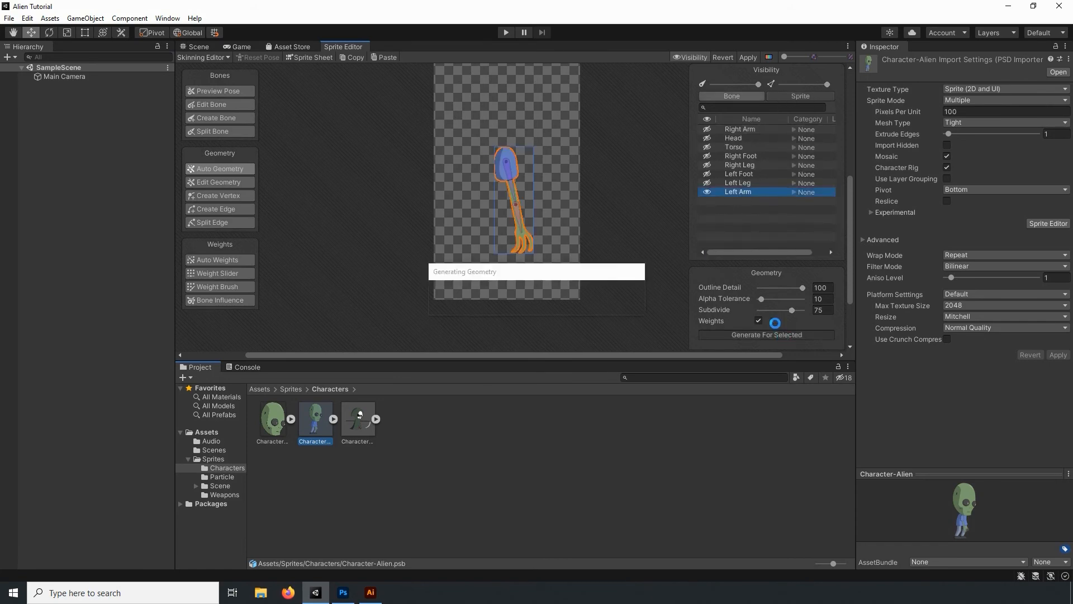
- Hide Left Bicep Bone and Left Forearm Bone along with the Left Arm sprite, and collapse that bone chain
left_click(739, 97)
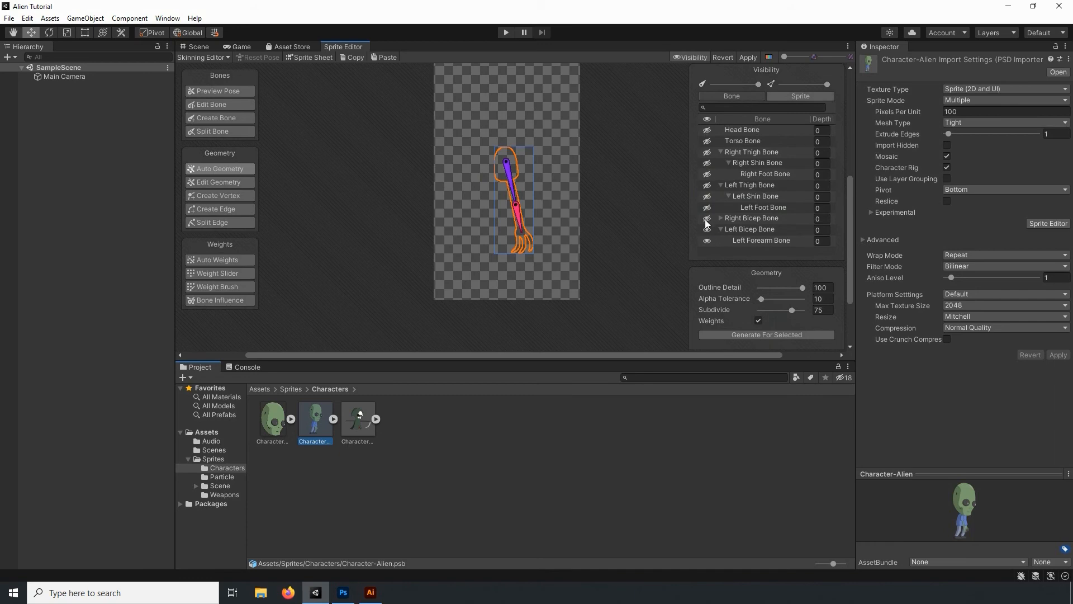
left_click(707, 241)
left_click(707, 229)
left_click(720, 230)
- Show the left thigh, shin and foot bones together with the Left Leg and Left Foot sprites
left_click(708, 185)
left_click(707, 197)
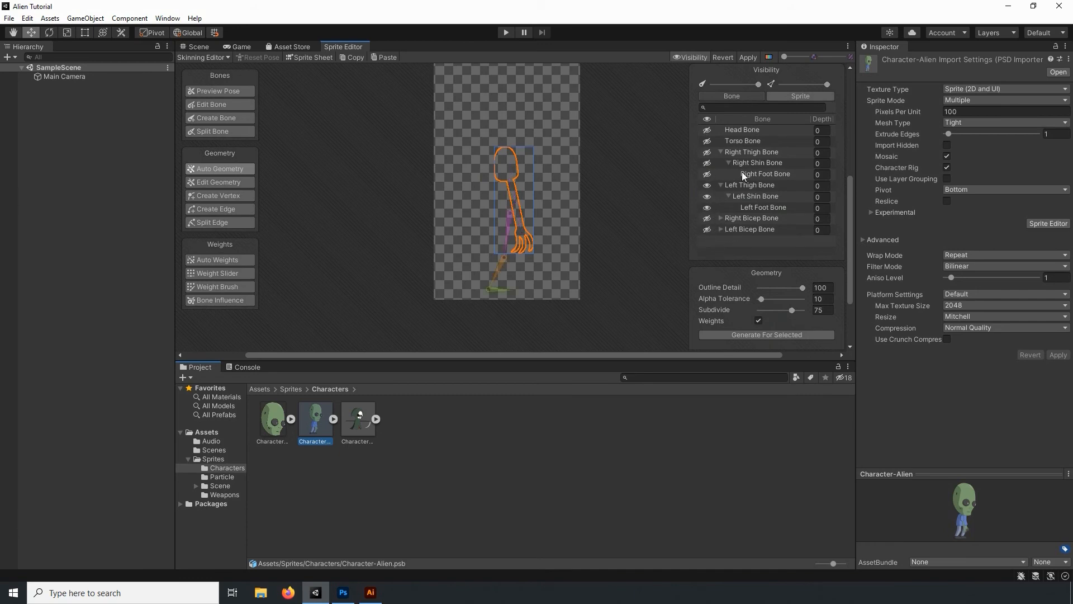
left_click(794, 97)
left_click(707, 183)
left_click(707, 174)
- Generate geometry with weights for the Left Leg sprite
left_click(738, 183)
left_click(744, 174, "shift")
left_click(765, 335)
scroll(498, 289, "up", 3)
scroll(515, 290, "up", 2)
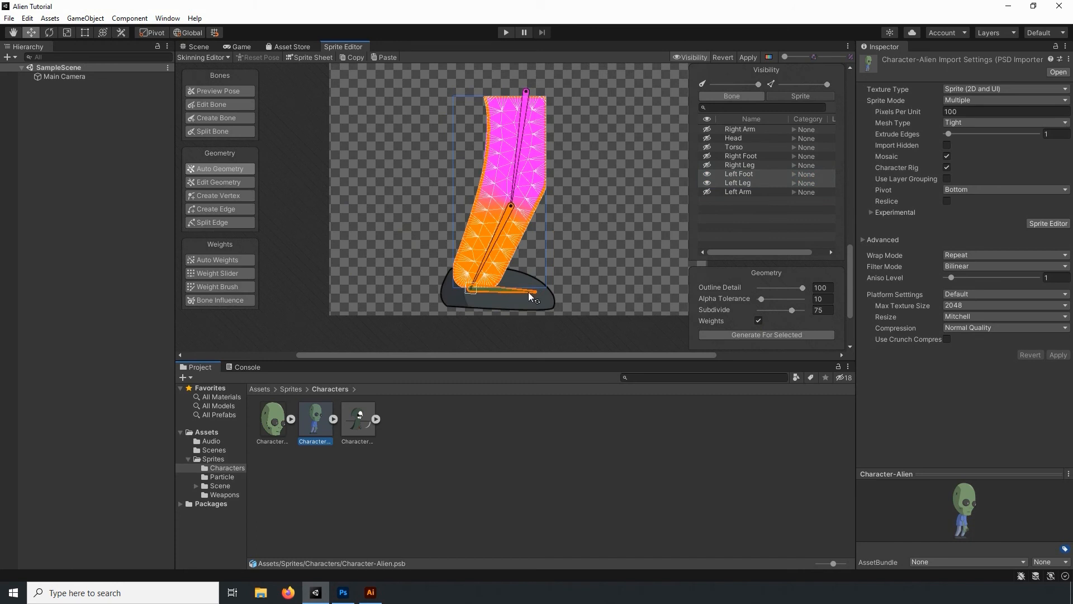
left_click(739, 185)
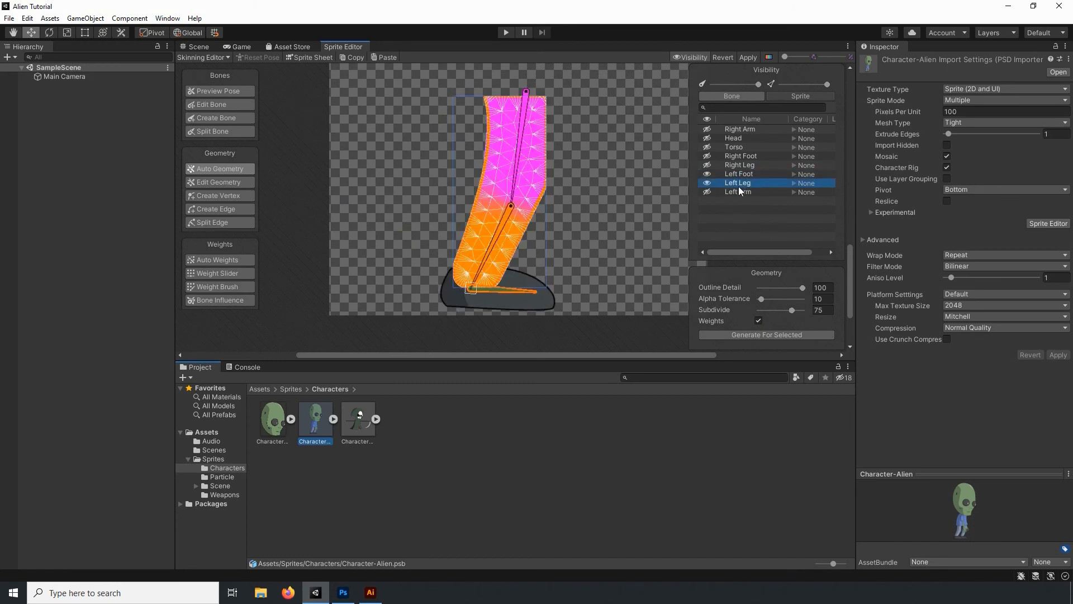
left_click(749, 333)
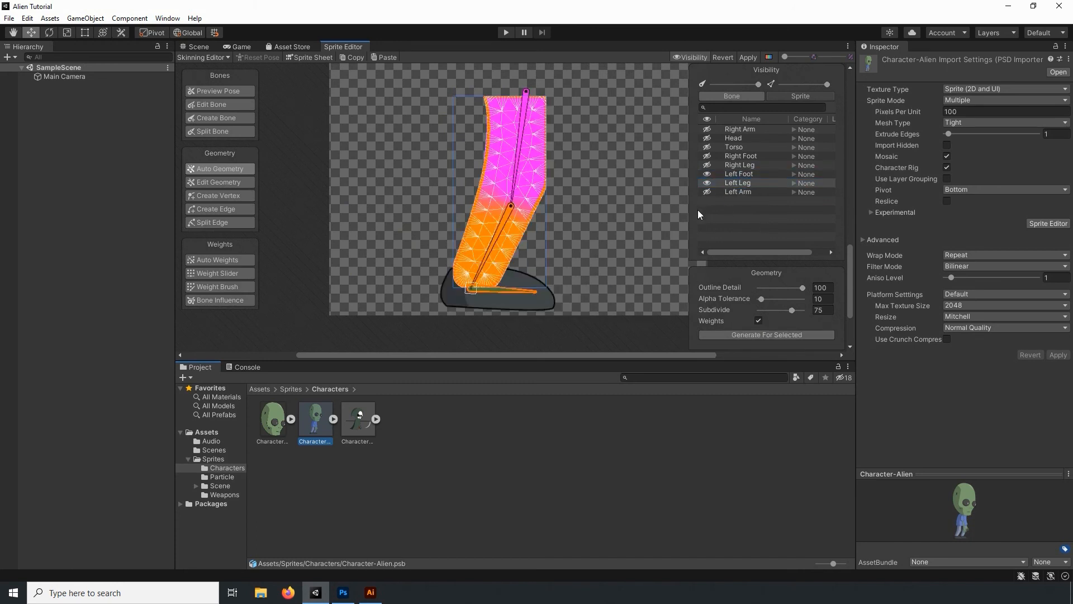
- Hide Left Shin Bone, Left Thigh Bone and the Left Leg sprite, keeping only the left foot shown
left_click(787, 99)
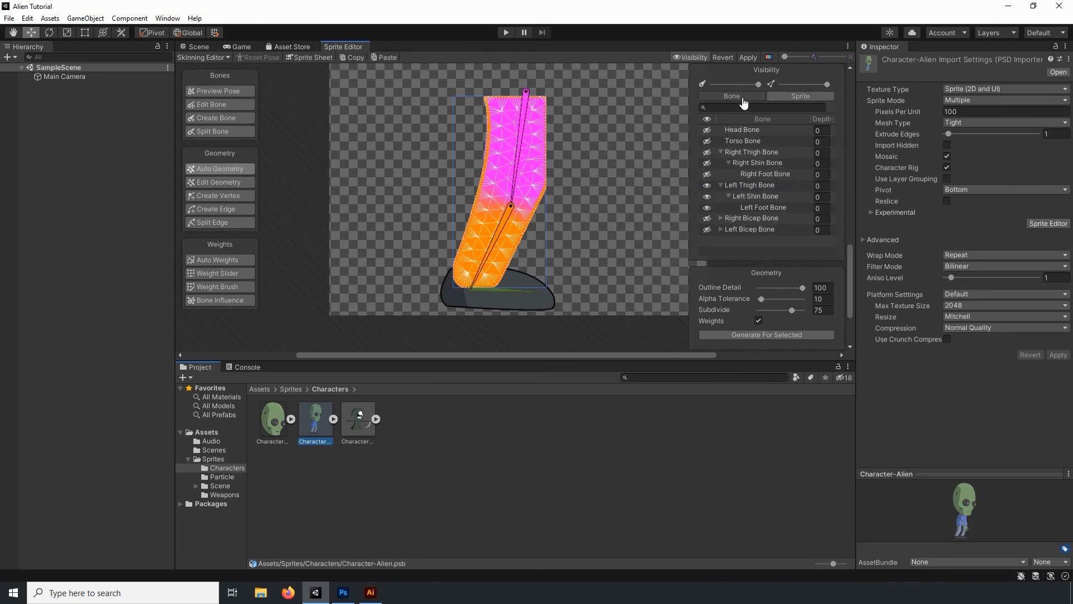
left_click(707, 197)
left_click(706, 186)
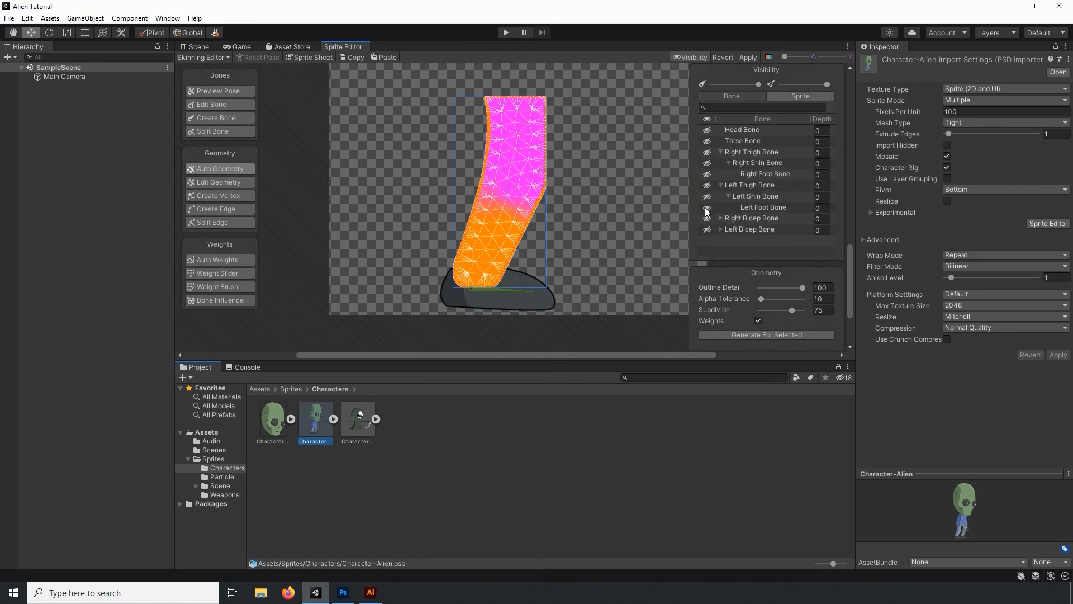
left_click(782, 98)
left_click(707, 183)
- Generate geometry with weights for the Left Foot sprite, and hide that sprite and Left Foot Bone
left_click(741, 174)
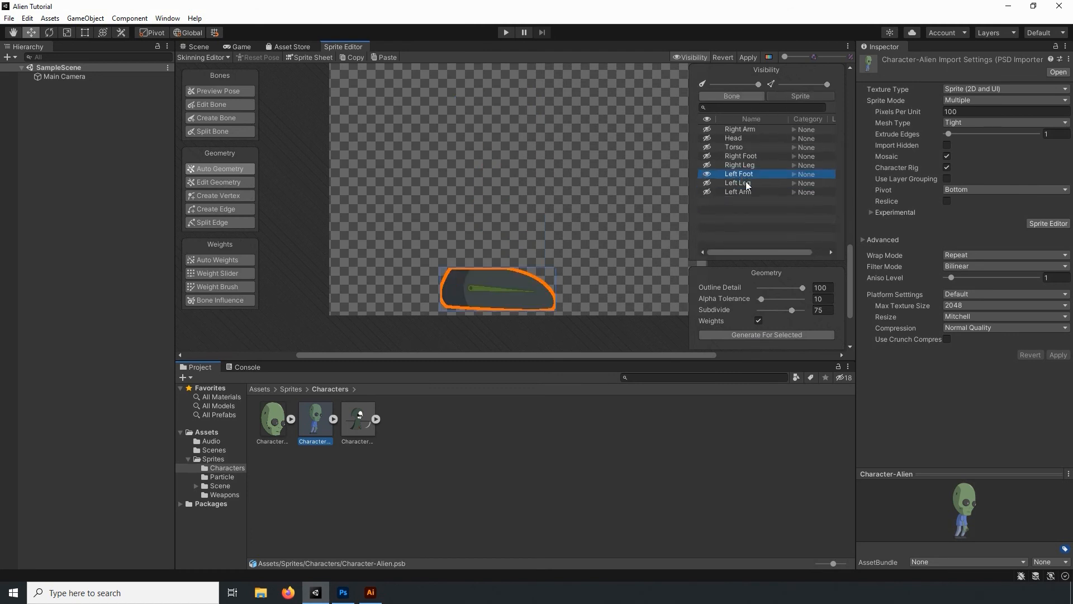
left_click(718, 334)
left_click(707, 174)
left_click(783, 98)
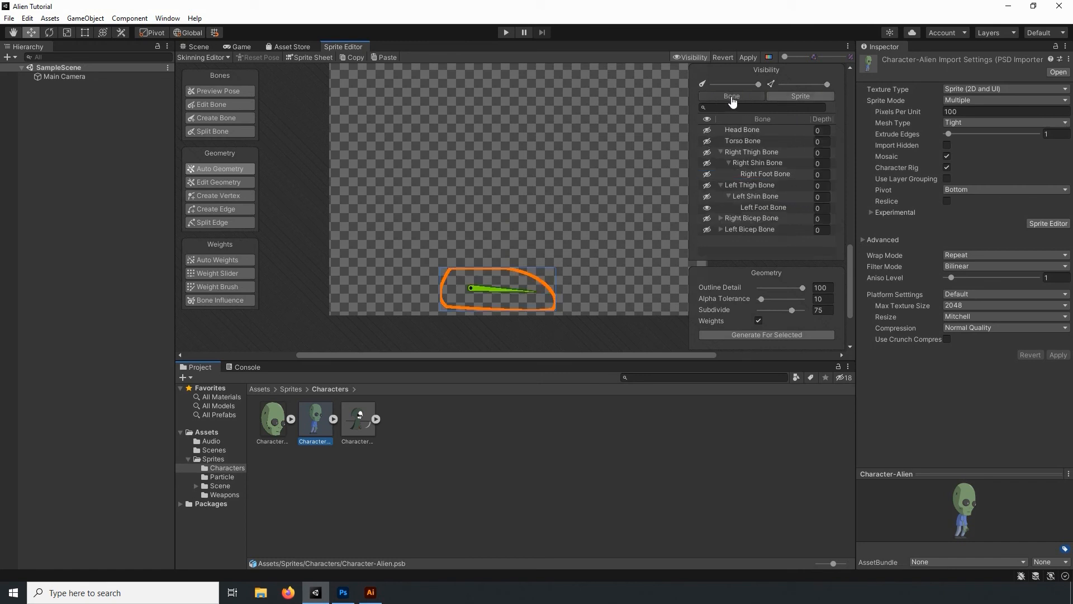
left_click(707, 207)
left_click(721, 185)
- Show Right Foot Bone and the Right Foot sprite, and generate geometry with weights for that sprite
left_click(707, 174)
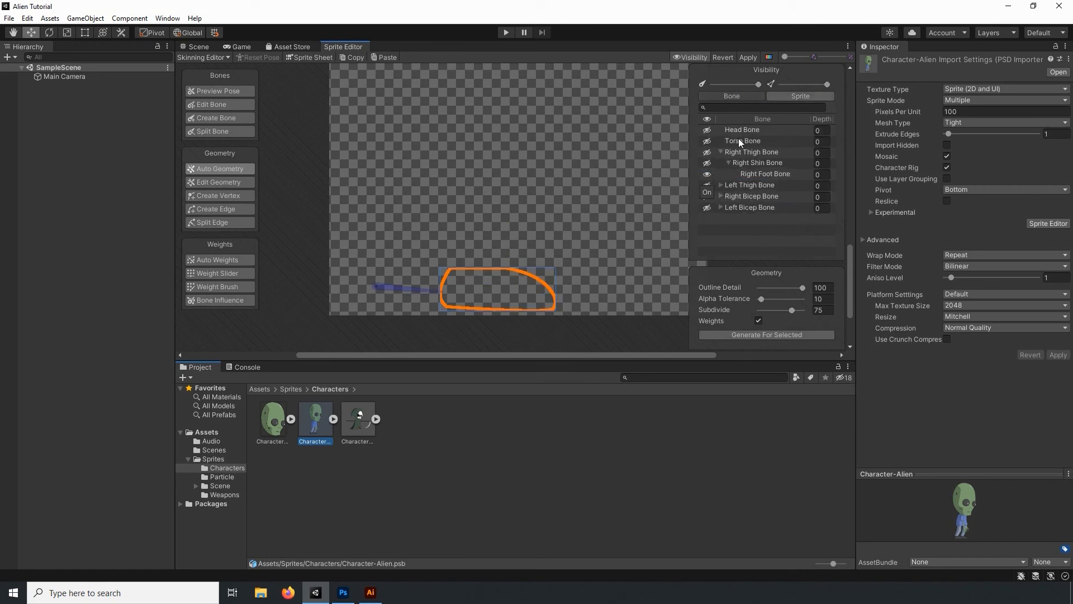
left_click(783, 96)
left_click(708, 165)
left_click(708, 166)
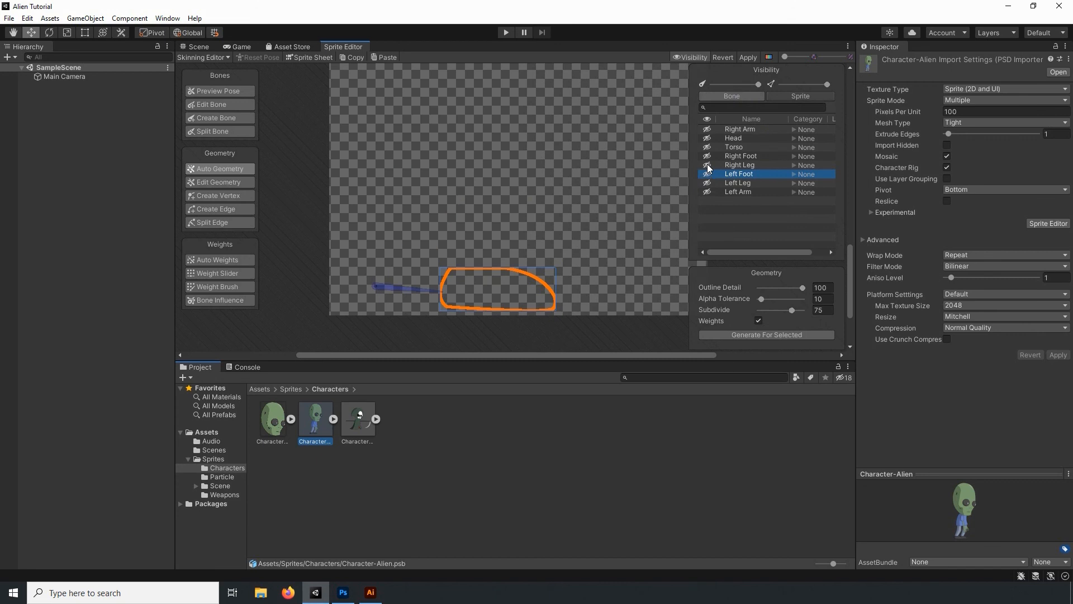
left_click(707, 156)
left_click(738, 157)
left_click(738, 335)
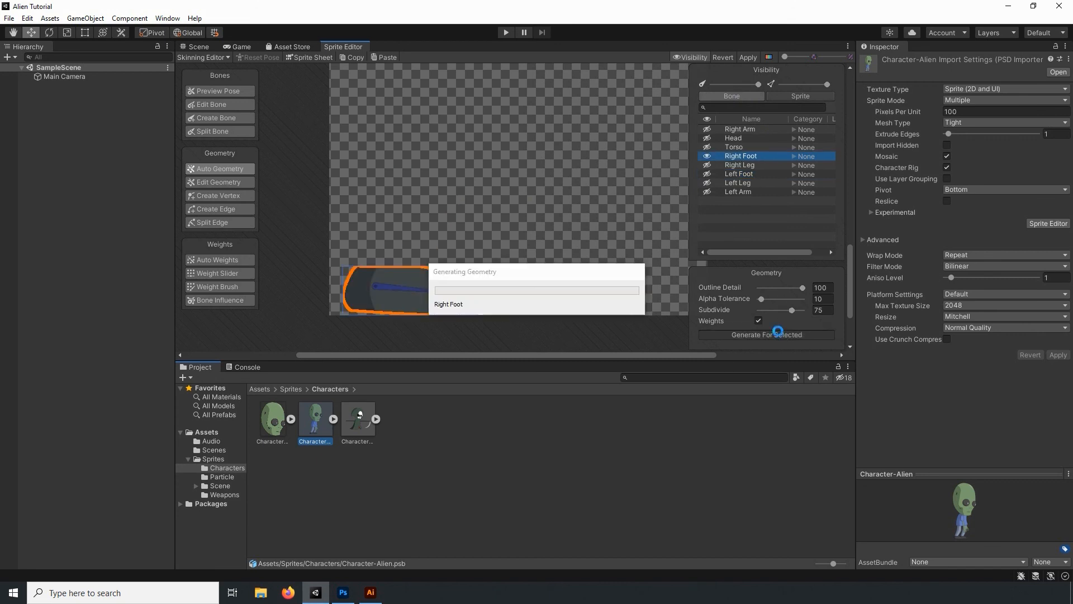
- Hide the Right Foot sprite and its bone, and show the Right Leg sprite with the right thigh and shin bones
left_click(800, 96)
left_click(707, 175)
left_click(707, 164)
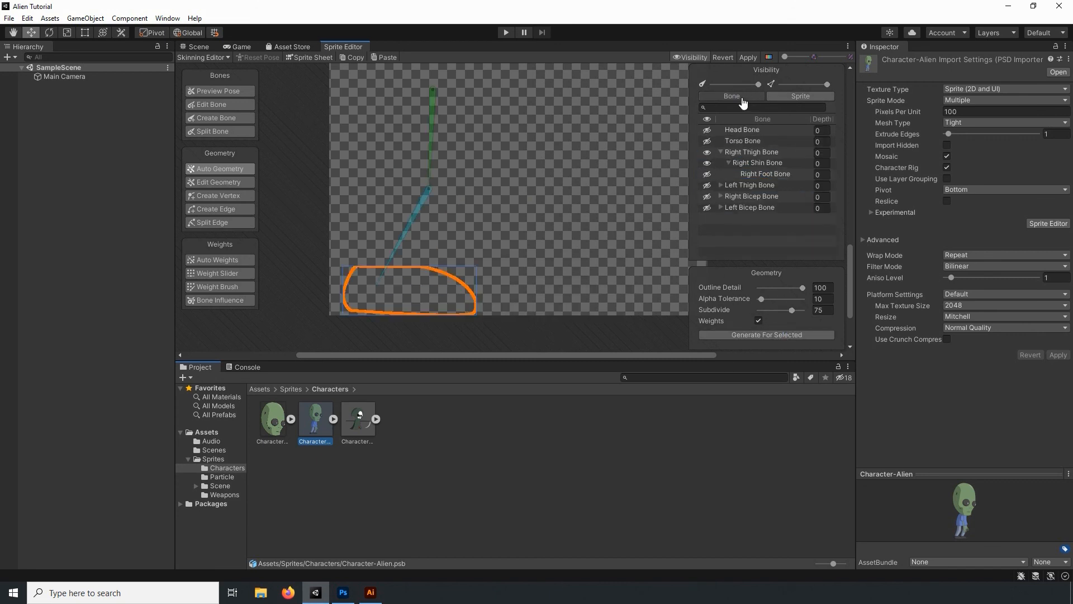
left_click(791, 97)
left_click(707, 165)
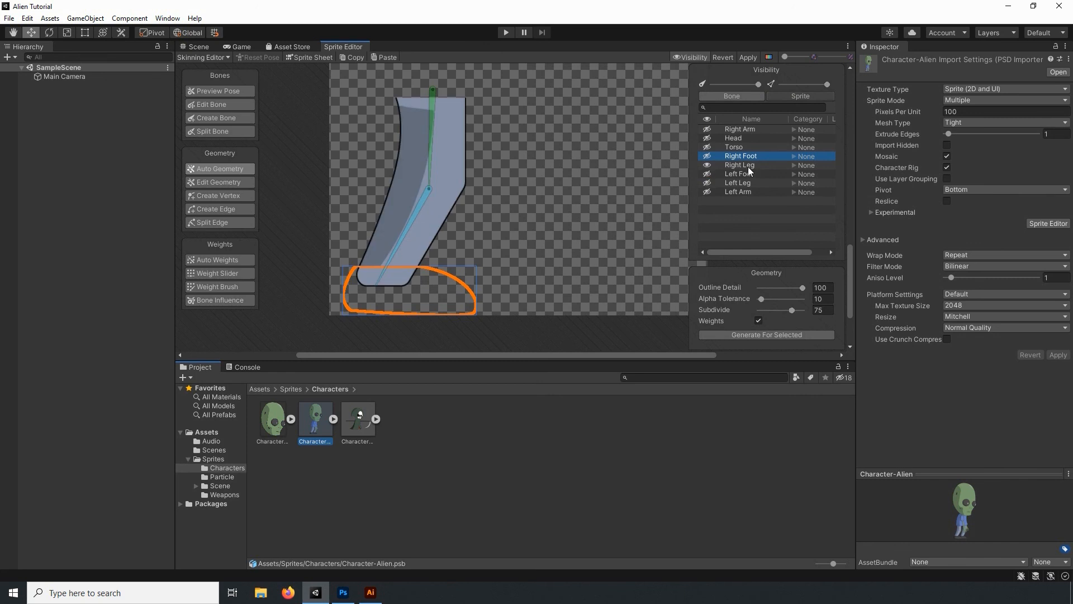
- Generate geometry with weights for the Right Leg sprite and hide the sprite
left_click(739, 164)
left_click(767, 334)
scroll(491, 199, "down", 3)
left_click(708, 165)
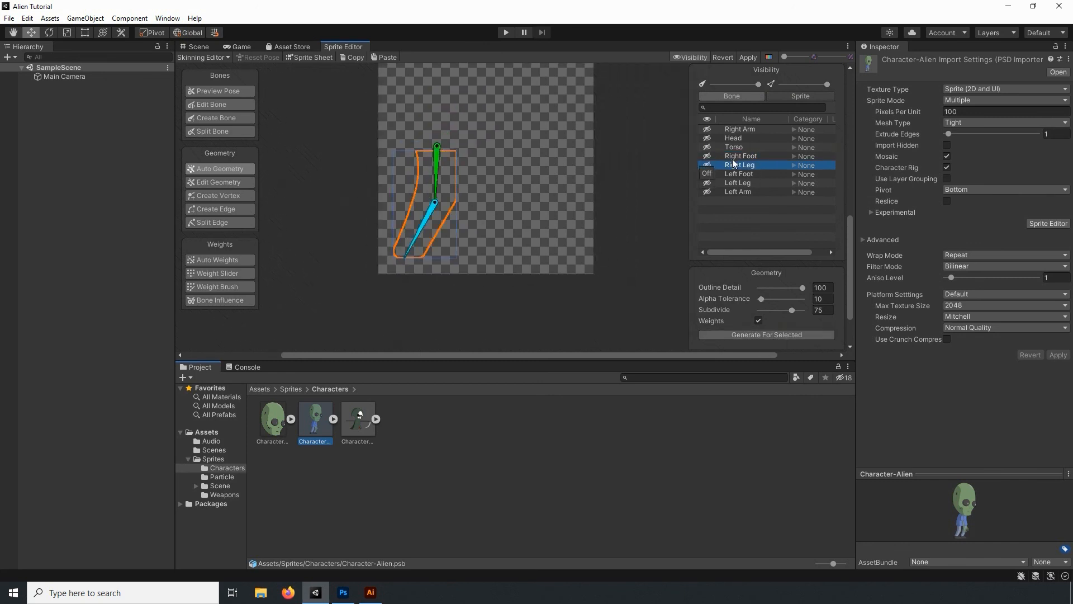
- Show all of the alien's body-part sprites again
left_click(738, 182)
left_click(707, 192)
left_click(708, 191)
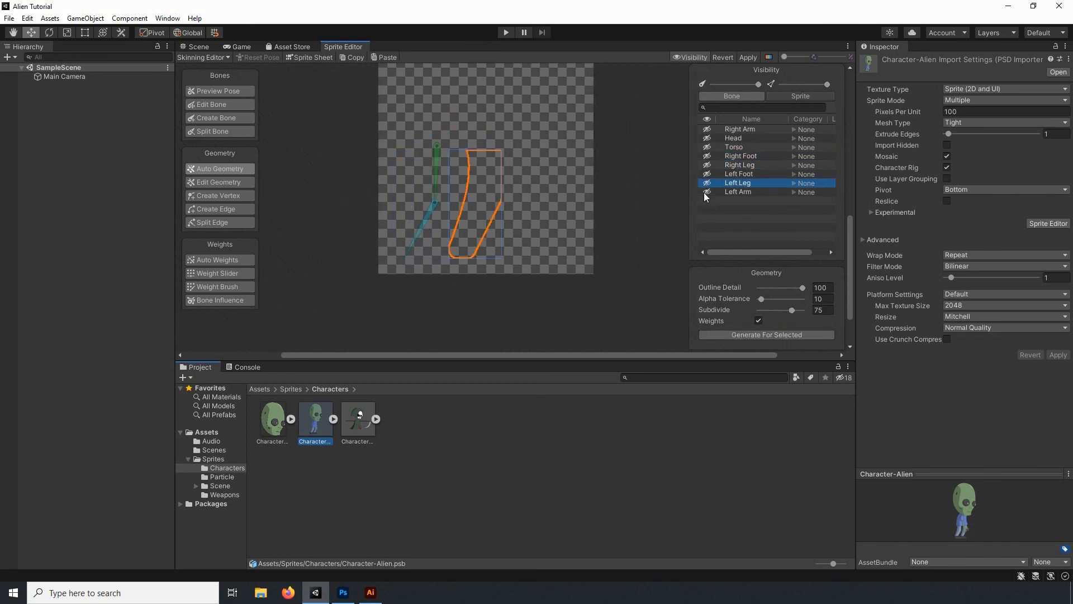
left_click(707, 192)
left_click(708, 183)
left_click(708, 165)
left_click(707, 156)
left_click(707, 147)
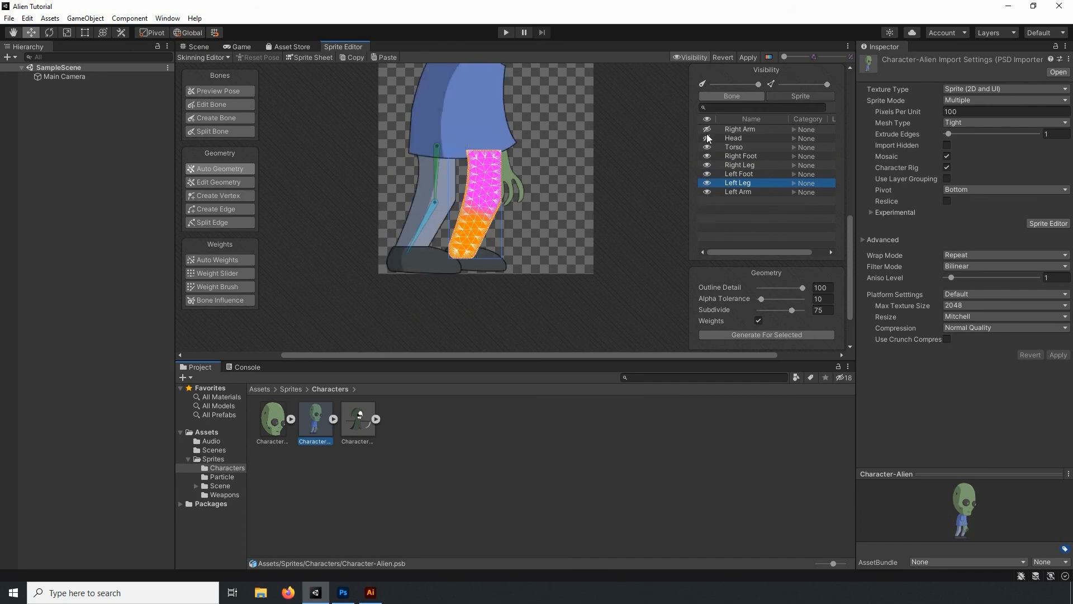
- Show all of the alien's bones and apply the rig changes to the character
left_click(794, 97)
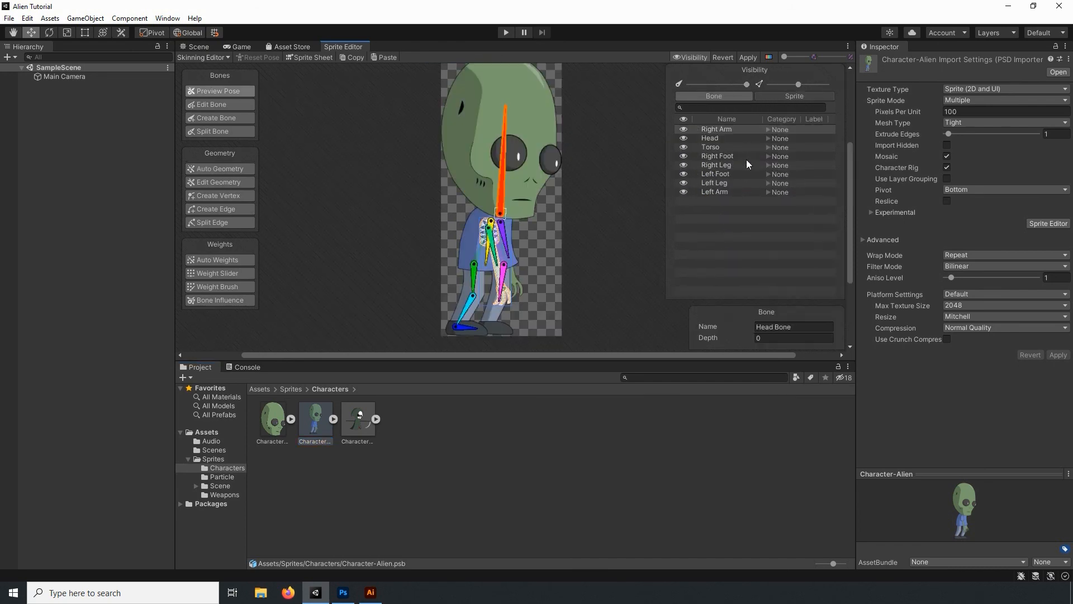
left_click(749, 58)
left_click_drag(667, 181, 689, 180)
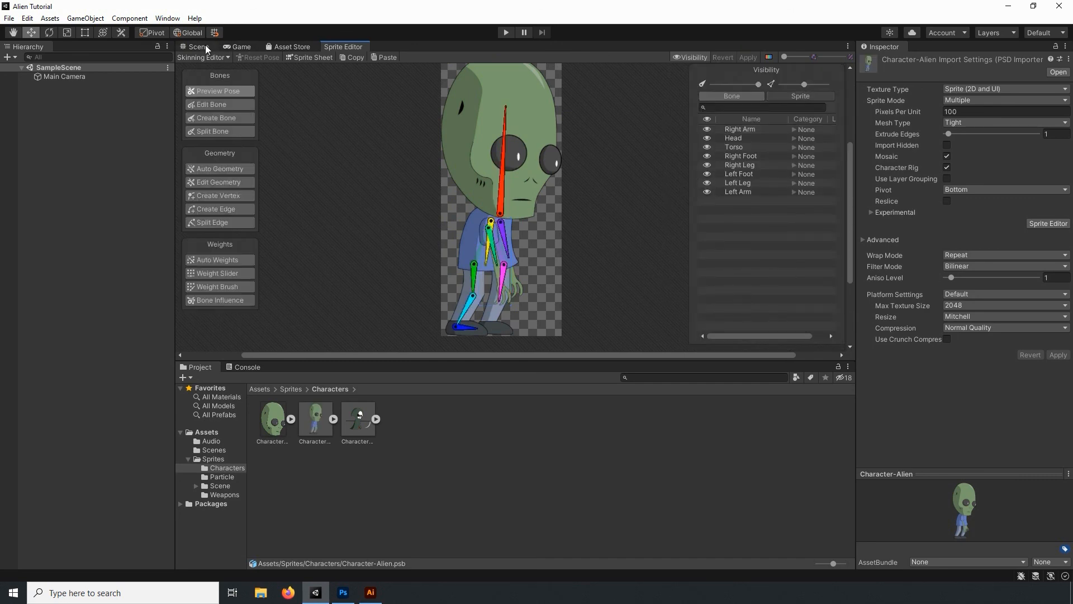
- Return to the scene view and place the rigged Character-Alien asset in the scene
left_click(202, 47)
left_click_drag(317, 428, 530, 282)
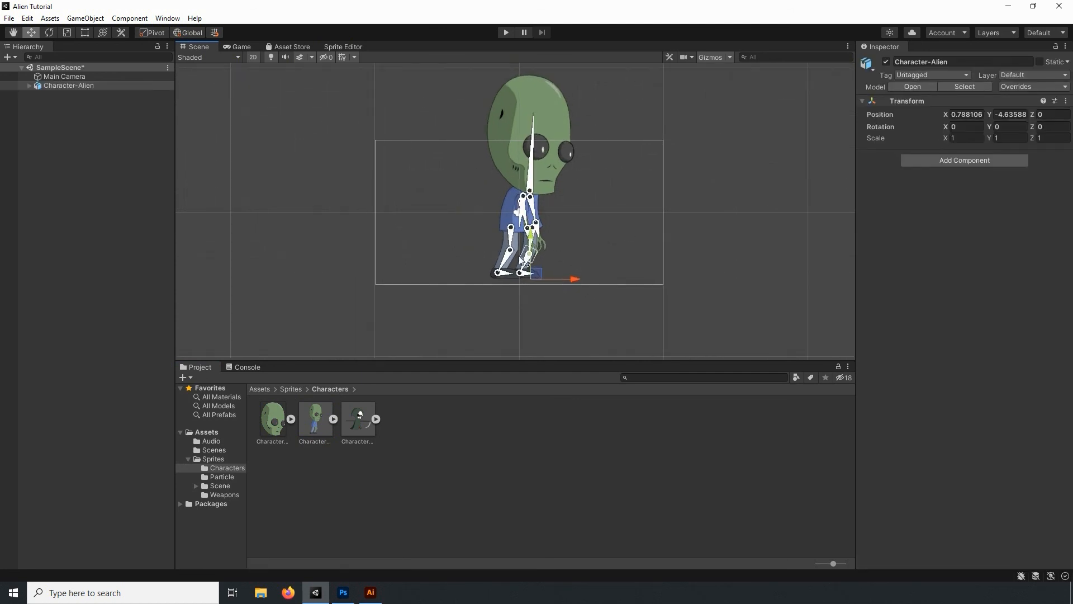
scroll(504, 226, "up", 5)
- Test the rig in the scene by rotating the left bicep, head and right thigh bones, and undo the rotations
mouse_move(503, 226)
left_mouse_down()
mouse_move(562, 226)
mouse_move(504, 246)
mouse_move(531, 254)
mouse_move(512, 244)
left_mouse_up()
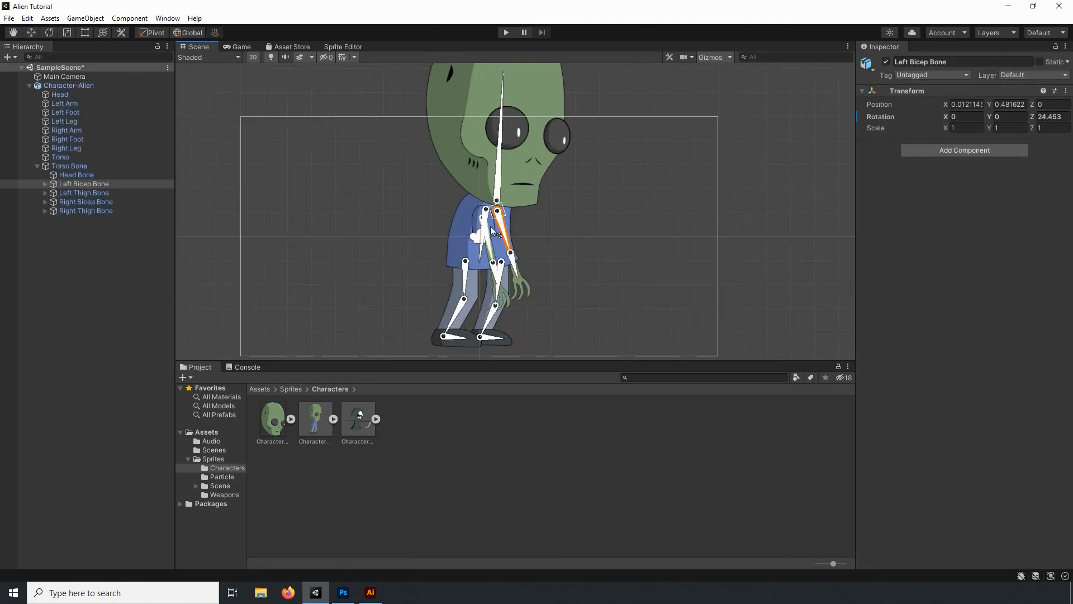
left_click_drag(503, 139, 492, 166)
mouse_move(463, 296)
left_mouse_down()
mouse_move(465, 281)
mouse_move(473, 287)
left_mouse_up()
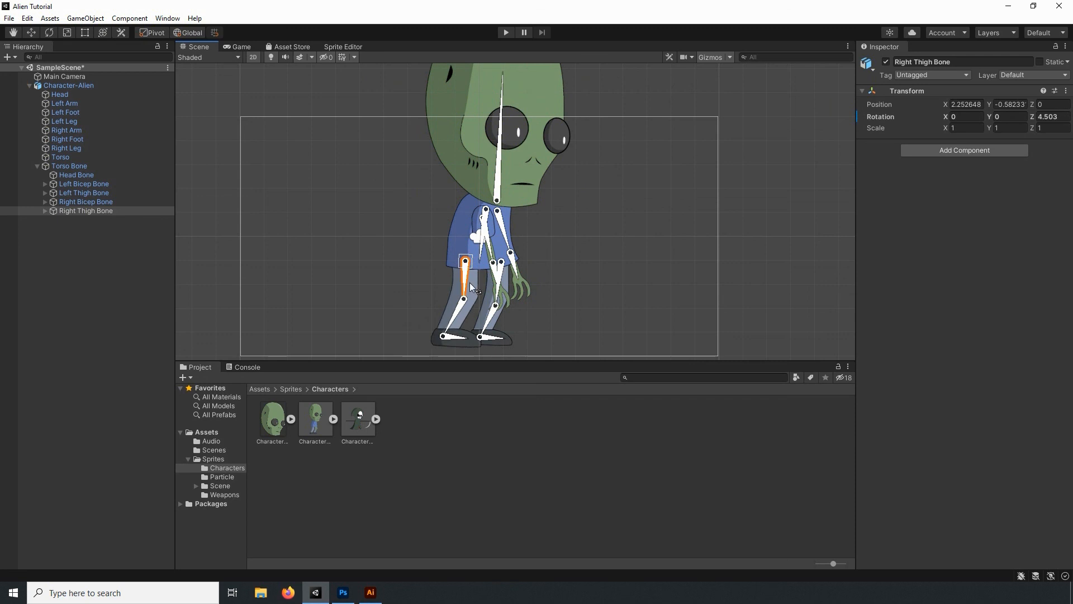
key("ctrl+z")
- Deselect the bones and collapse Torso Bone in the Character-Alien hierarchy
left_click(77, 282)
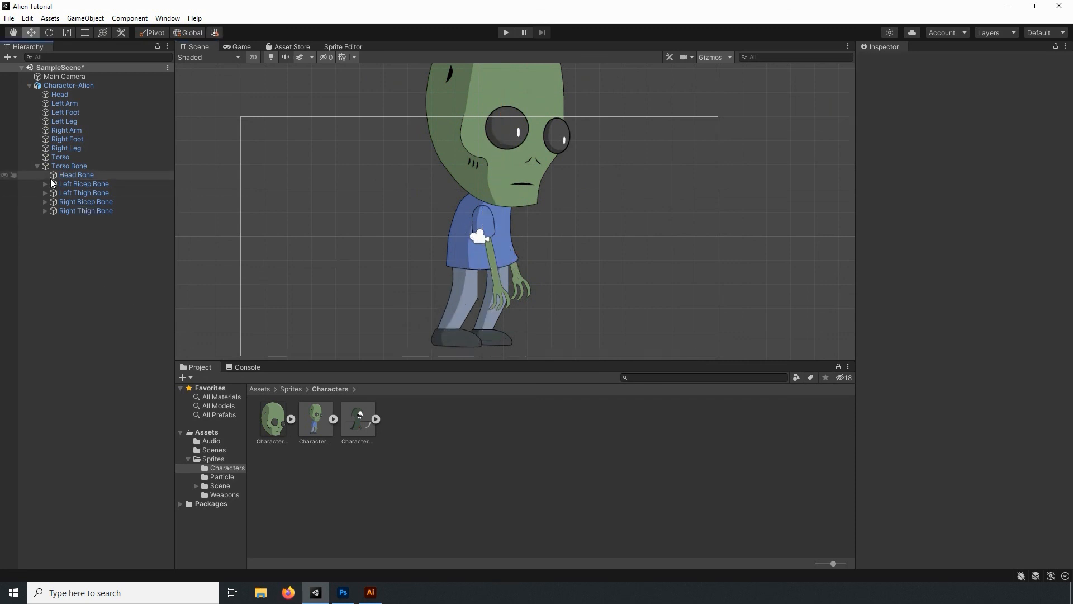
left_click(36, 166)
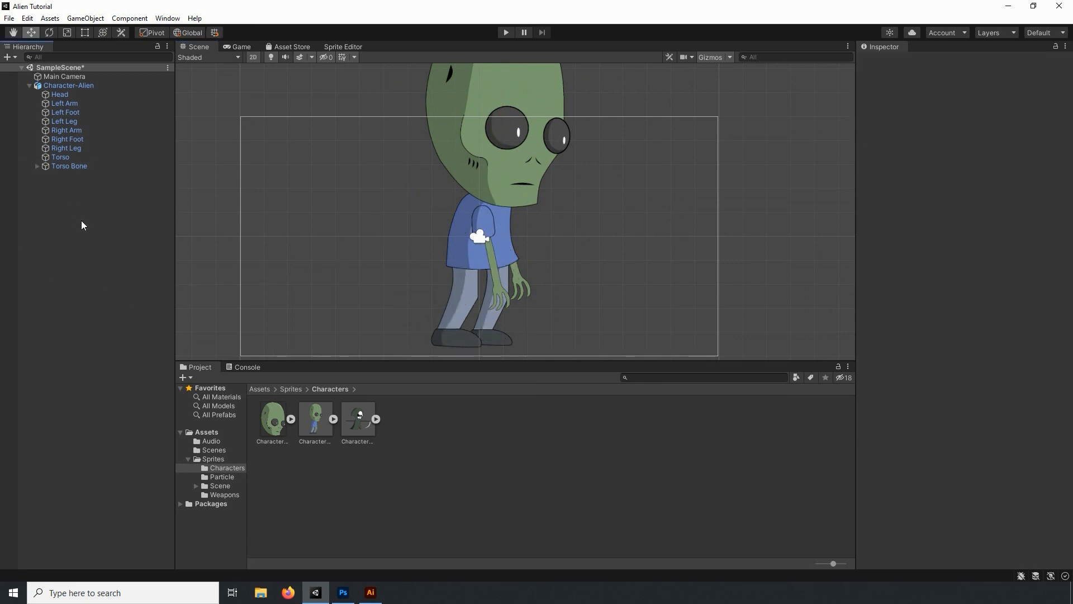